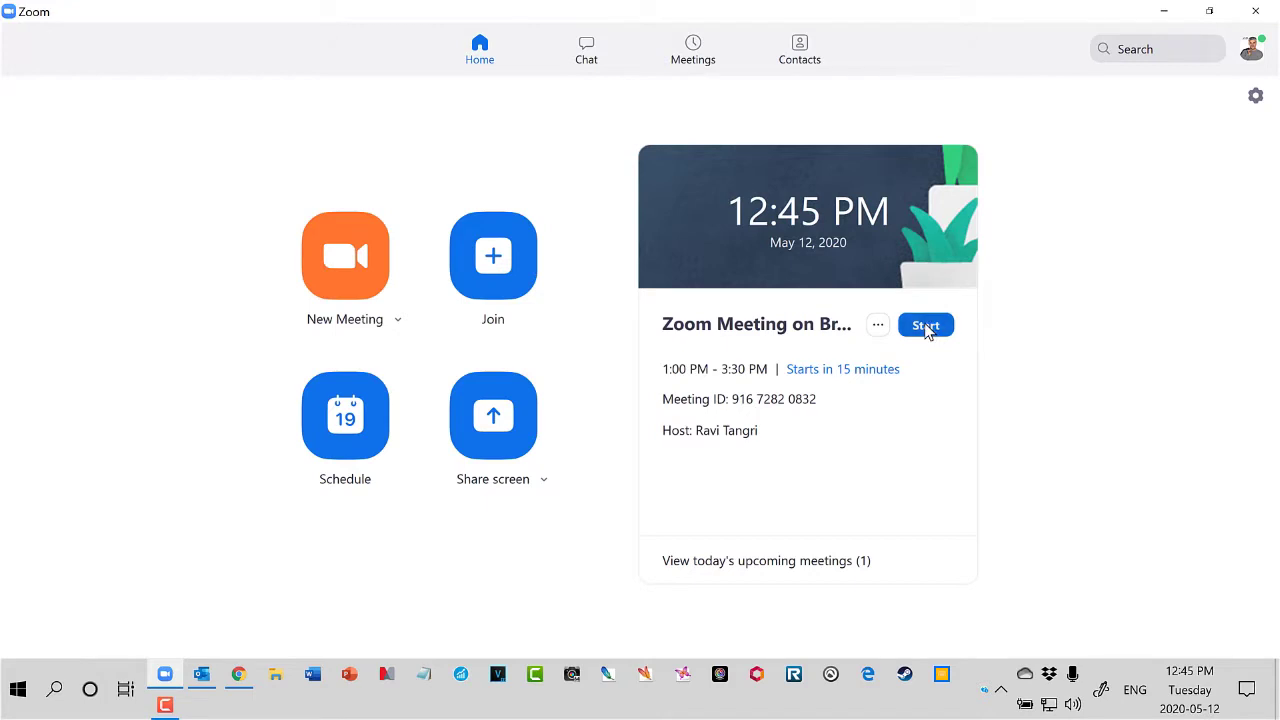
- Start the scheduled meeting and create two breakout rooms with manual participant assignment
click(925, 326)
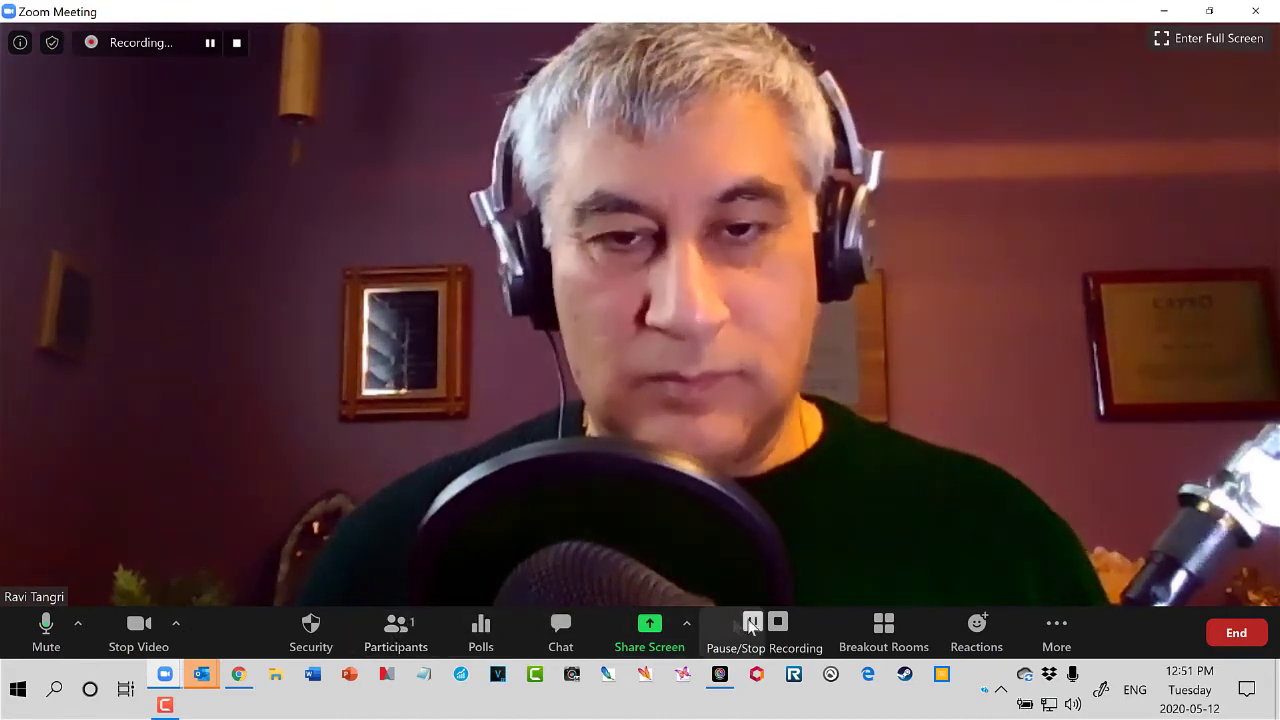
click(893, 637)
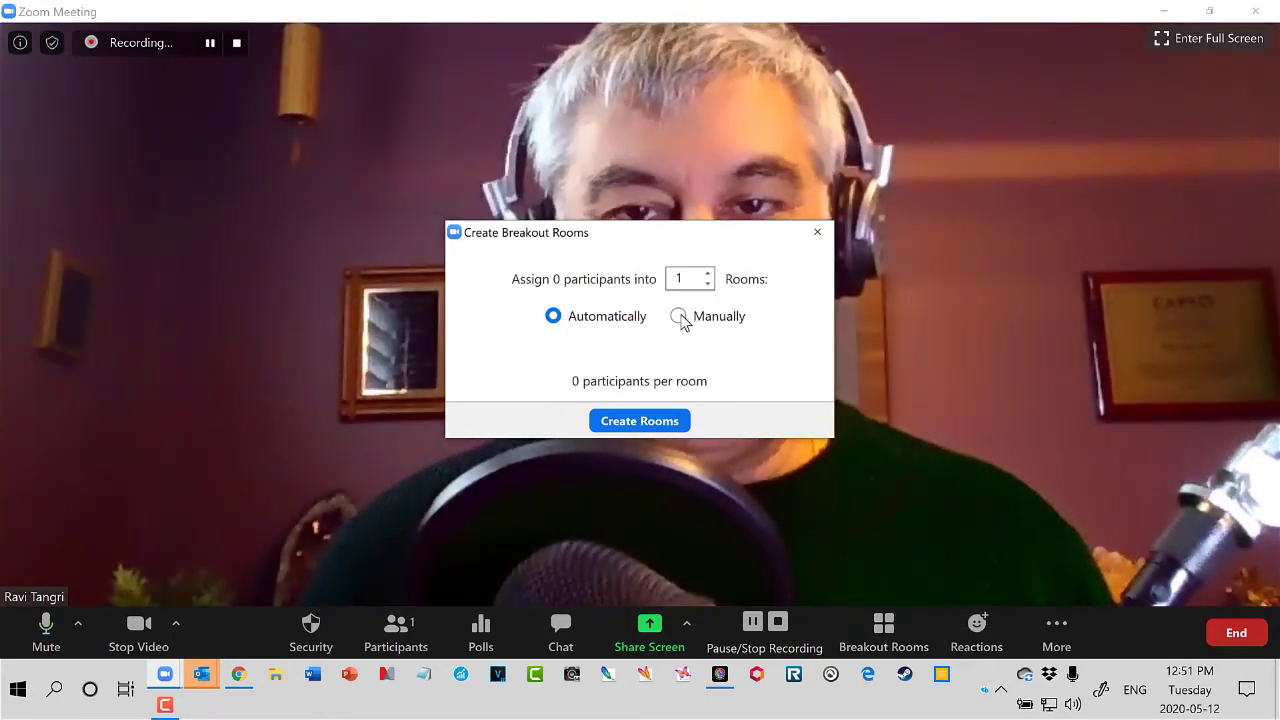
click(680, 317)
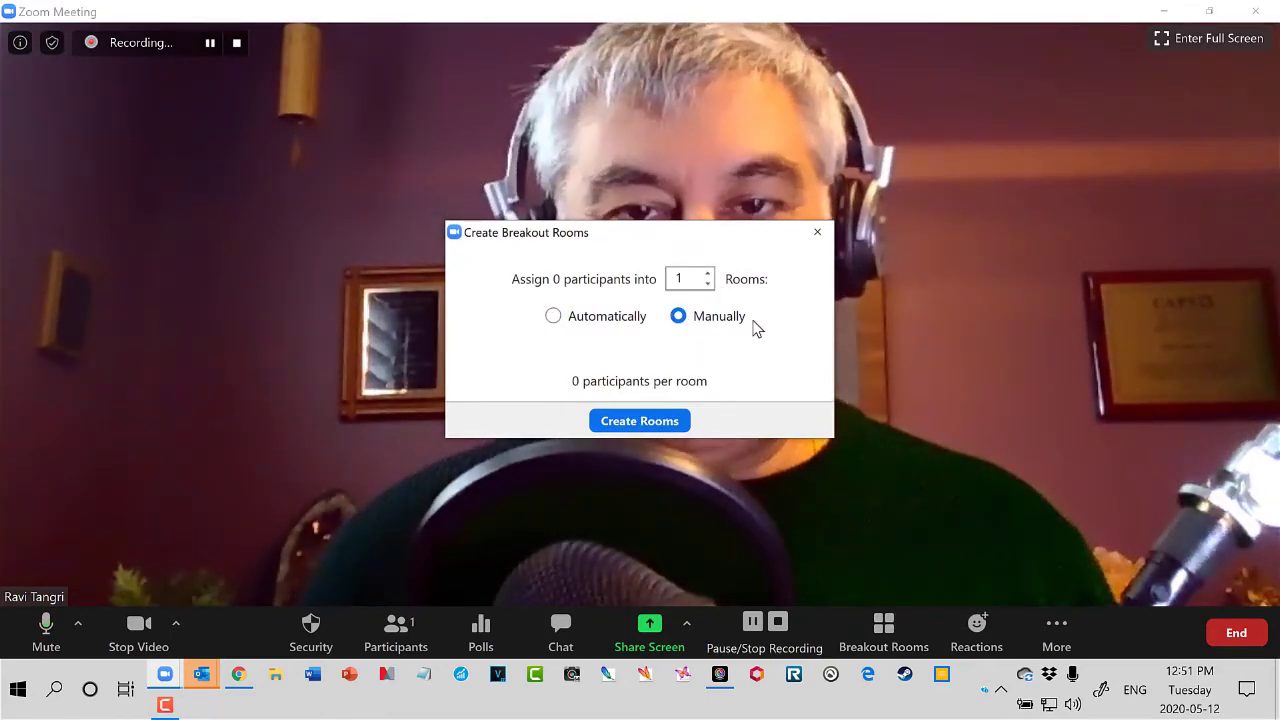
click(708, 275)
click(672, 422)
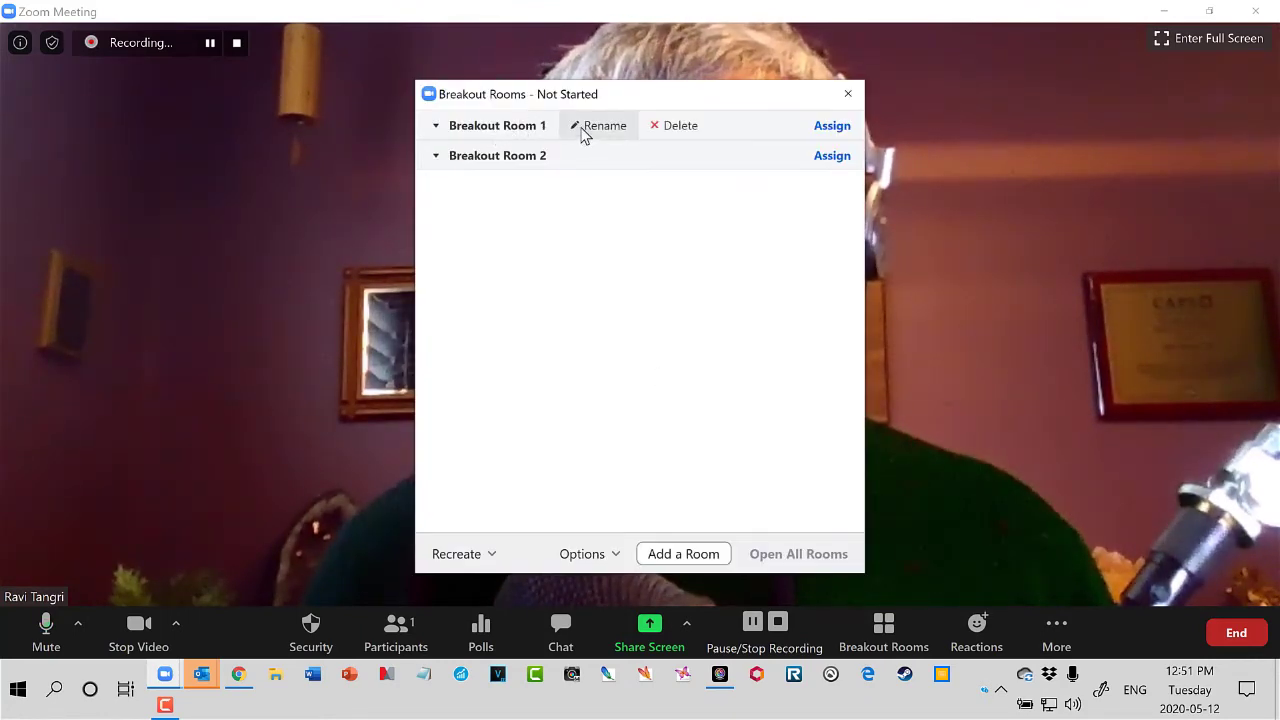
- Rename the first breakout room as "How and Where to Use Breakouts"
click(585, 136)
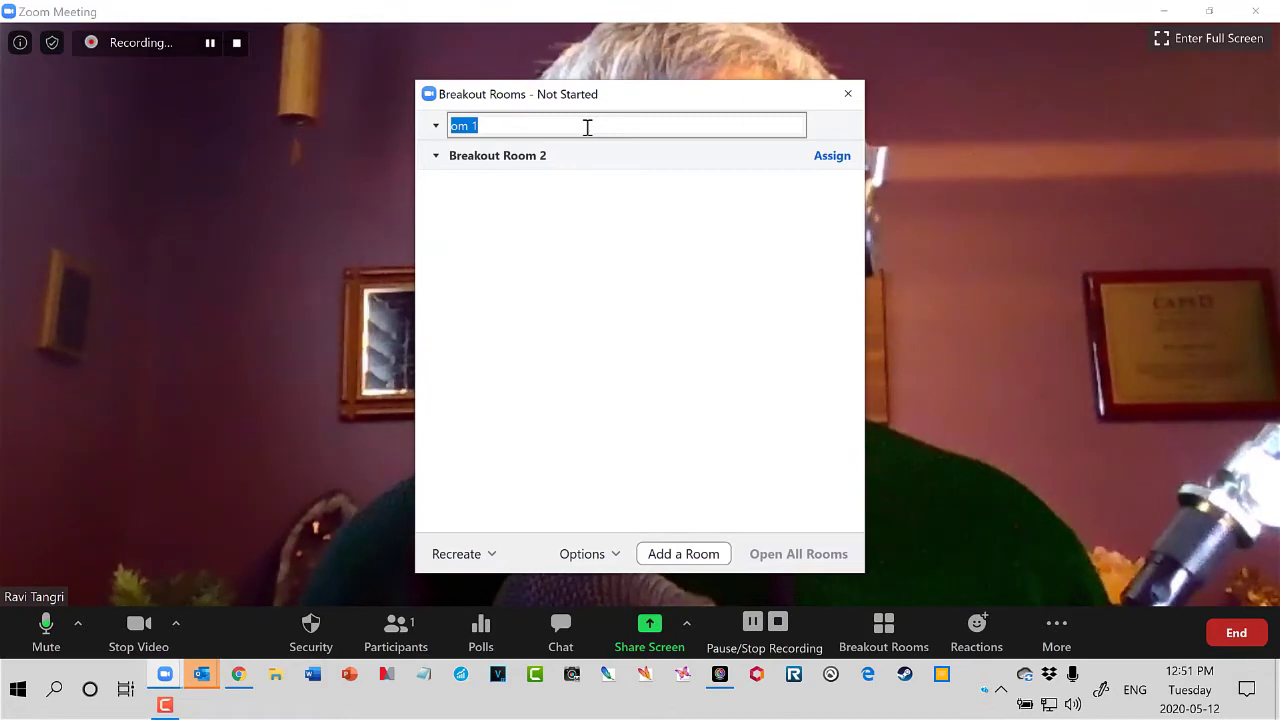
text(How)
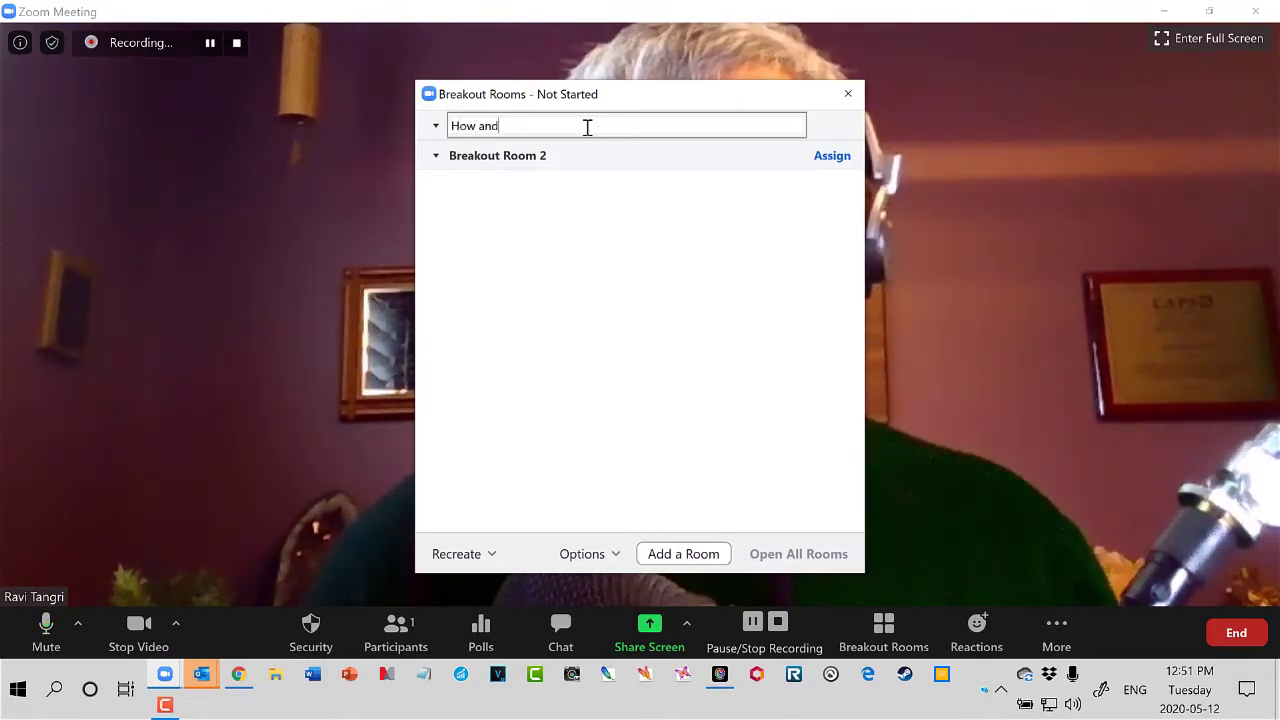
text( and Where to Use Breakouts)
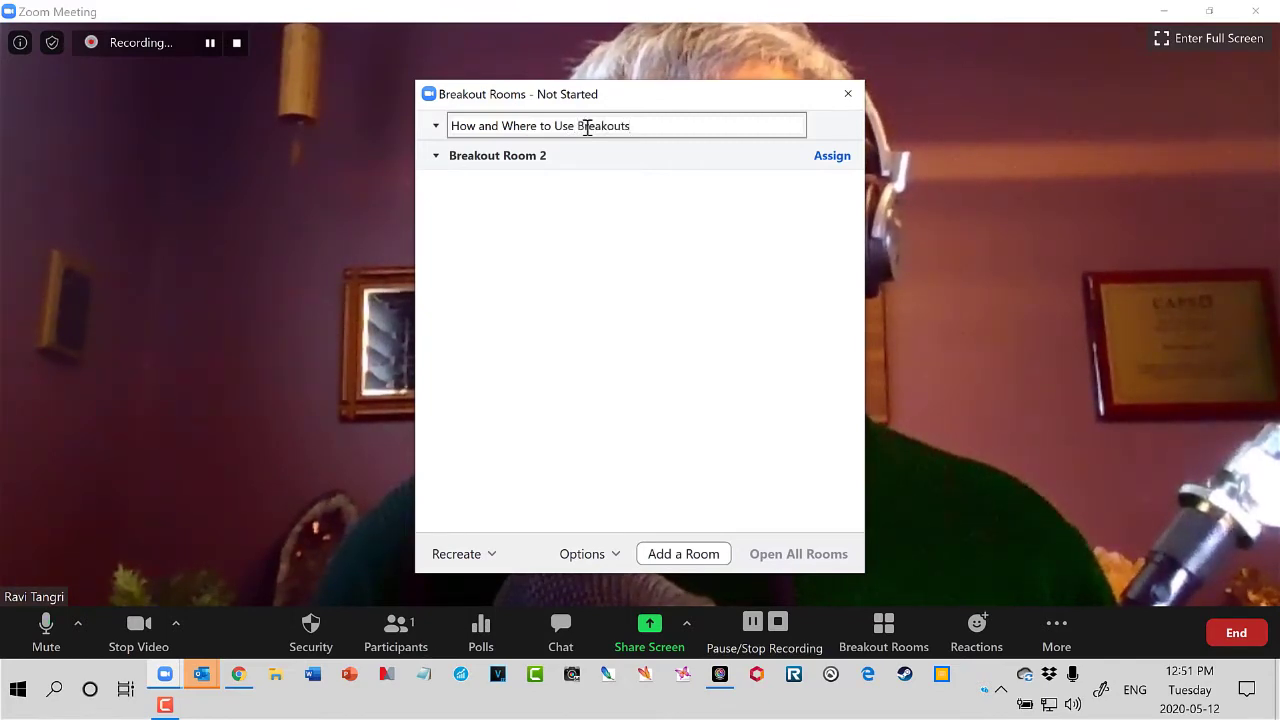
click(551, 157)
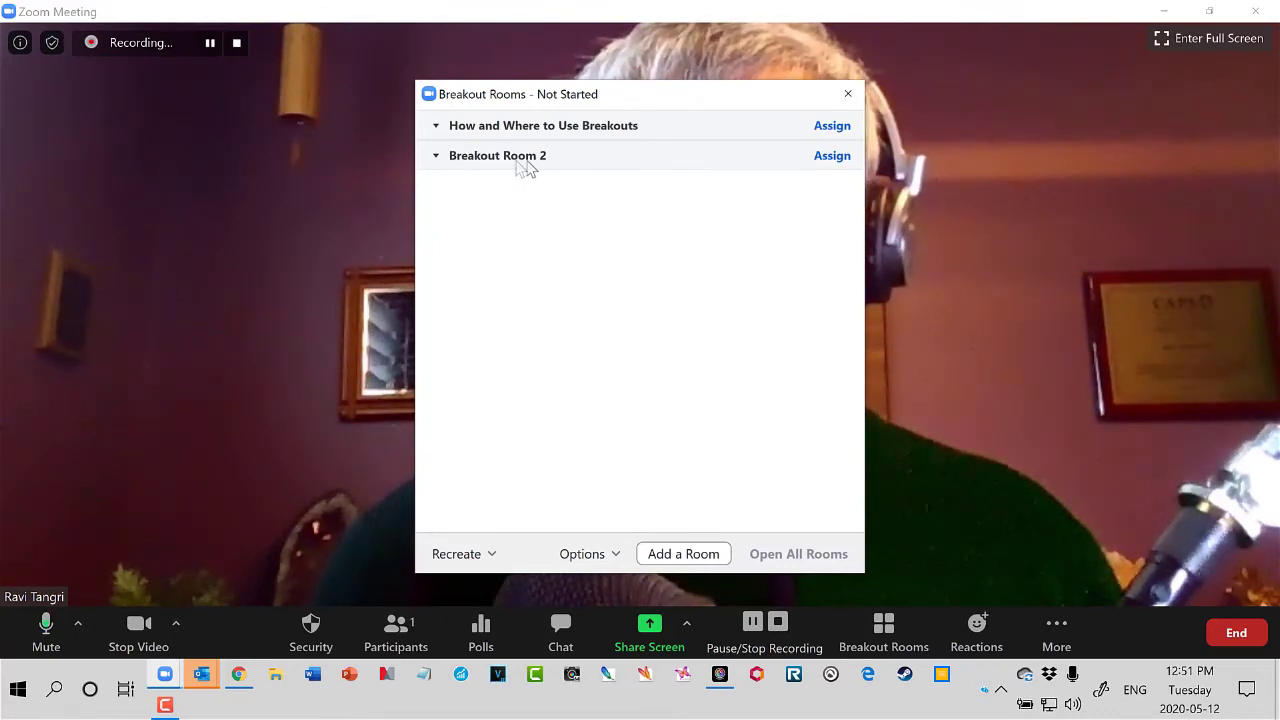
- Rename the second breakout room as "How to Increase Engagement in Zoom Meetings" and close the breakout rooms window
mouse_move(686, 160)
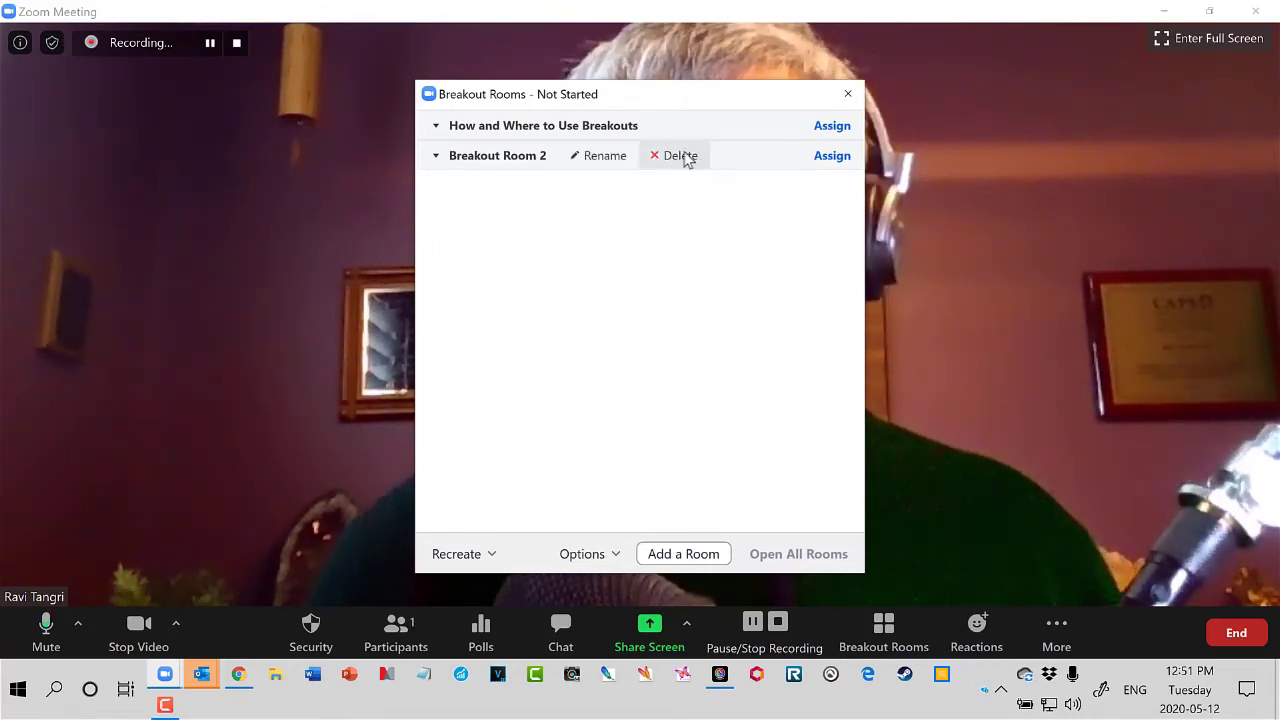
click(598, 157)
text(How to In)
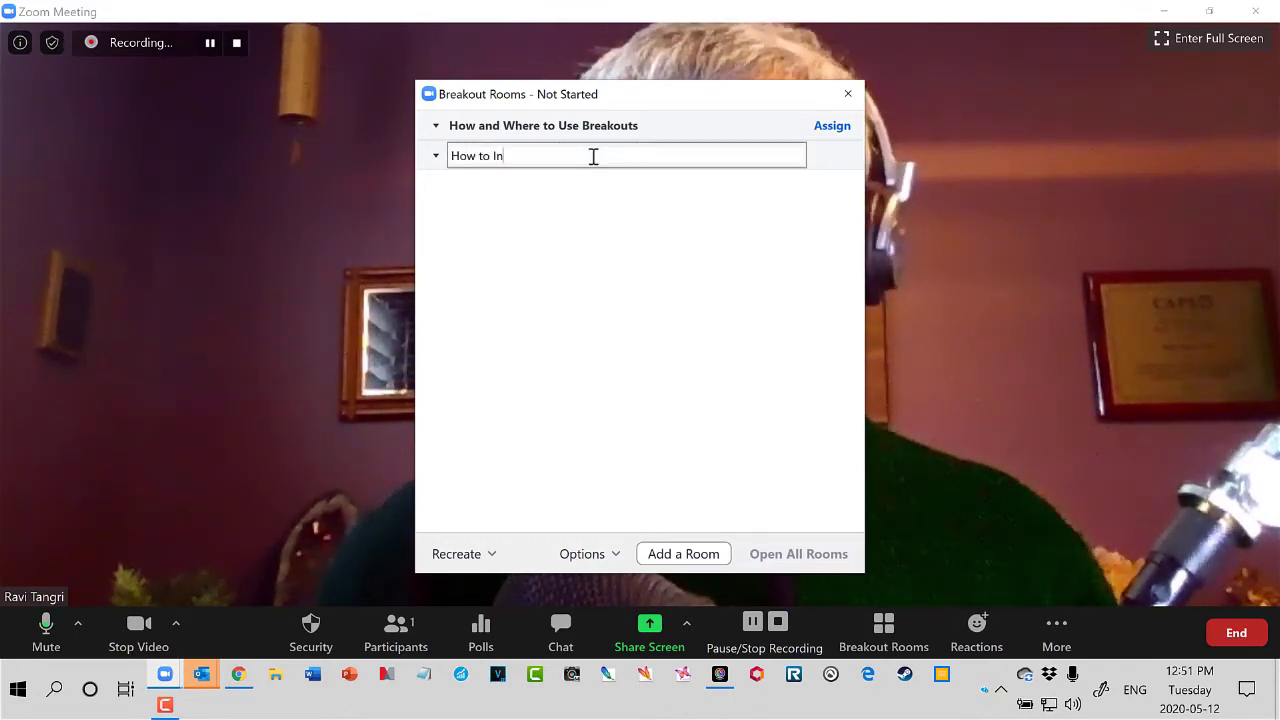
text(crease Engageme)
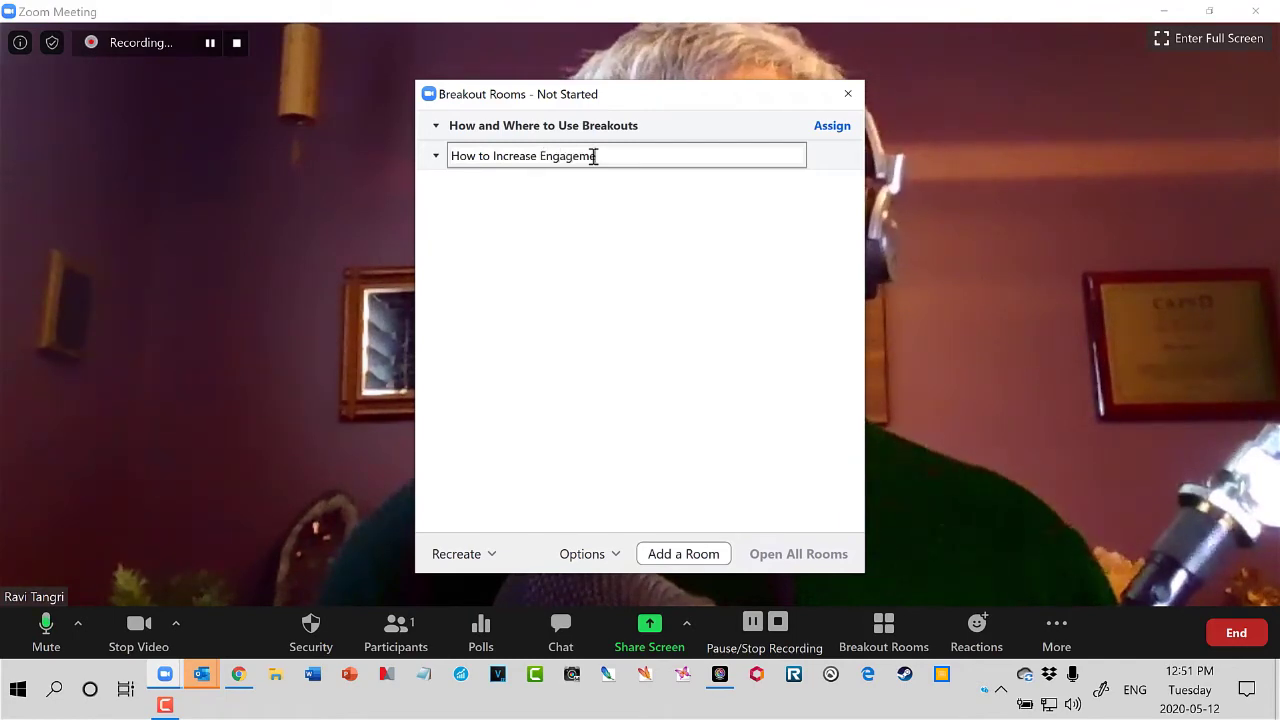
text(nt in Zoom Meetings)
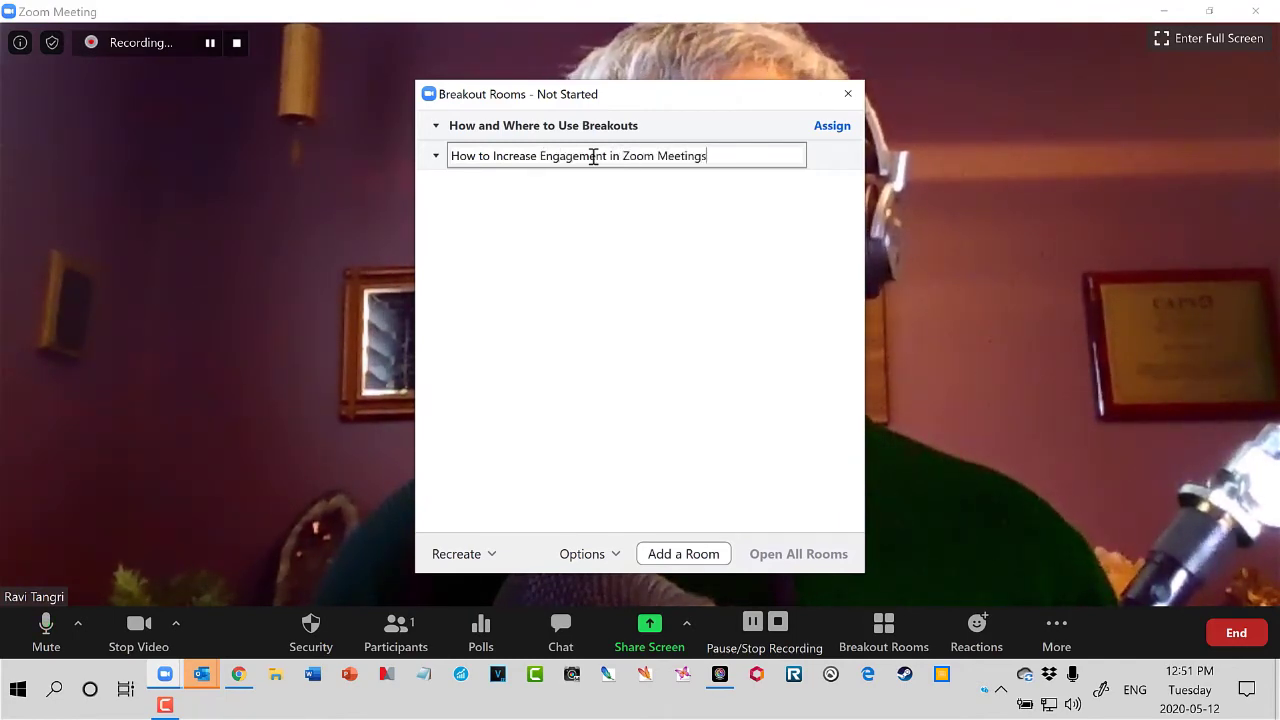
click(714, 257)
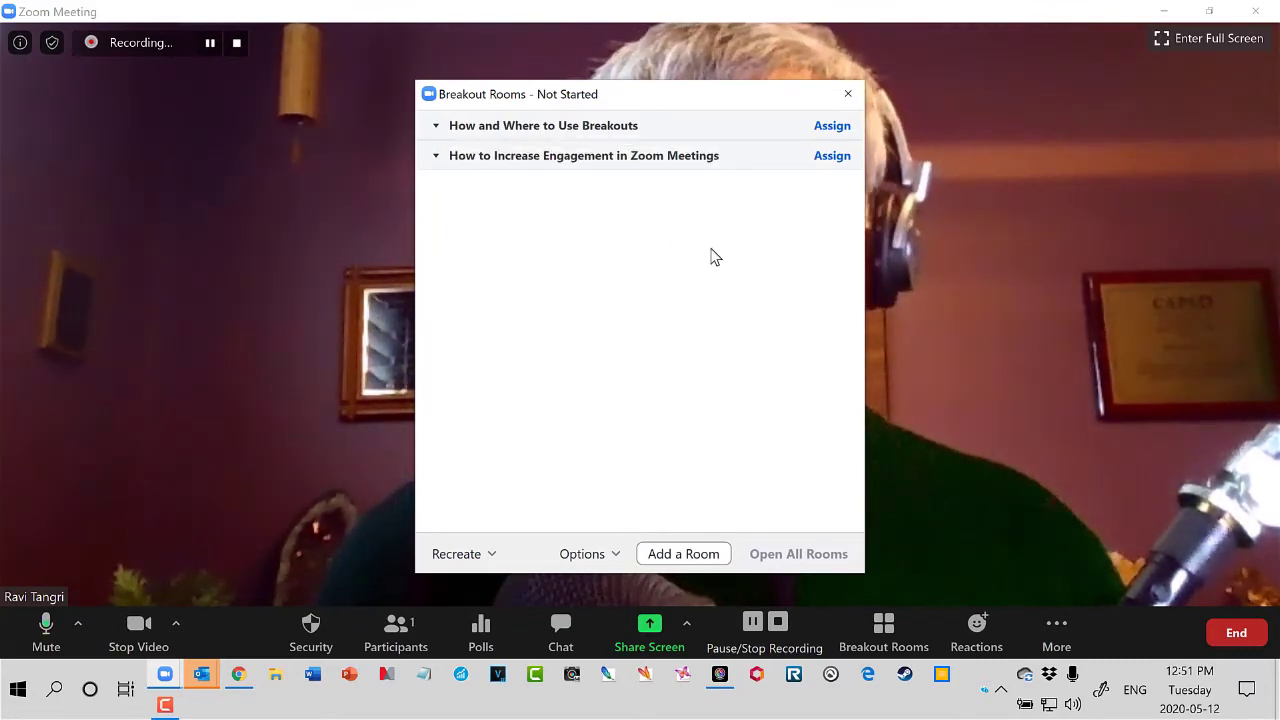
click(851, 99)
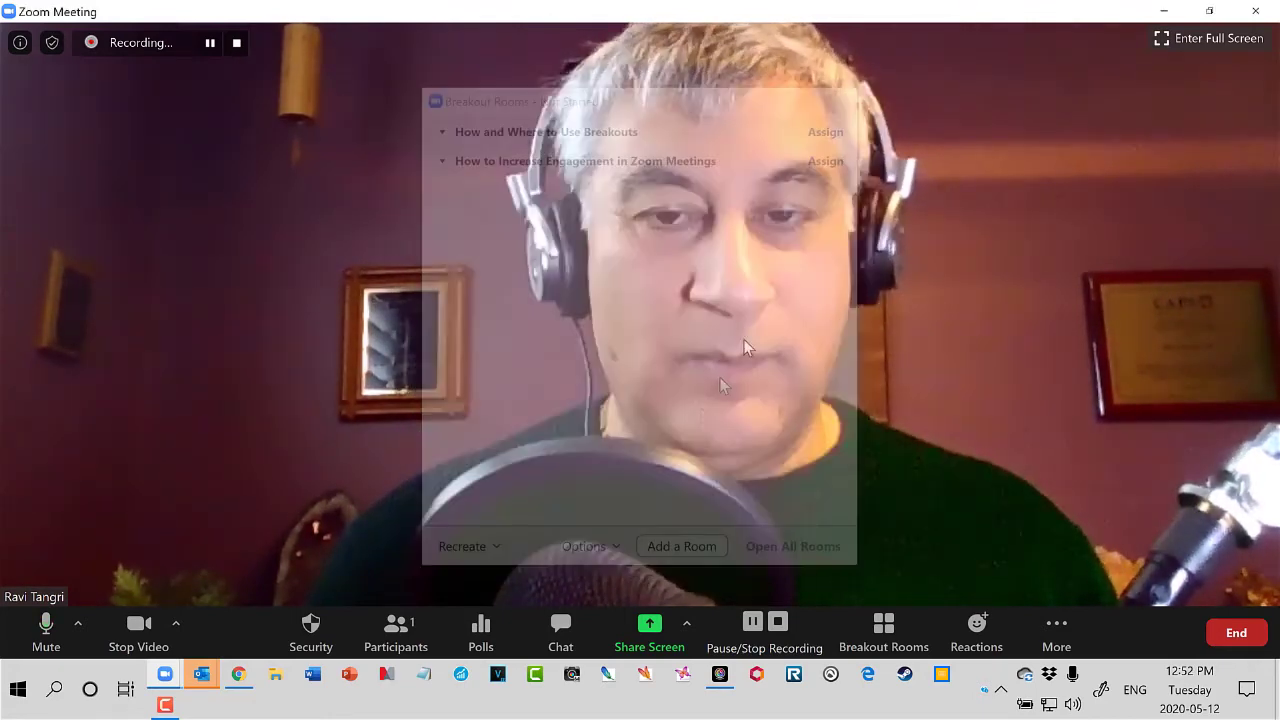
- Add a meeting poll titled "Zoom Level" with the question "How are you feeling about Zoom today?"
click(482, 626)
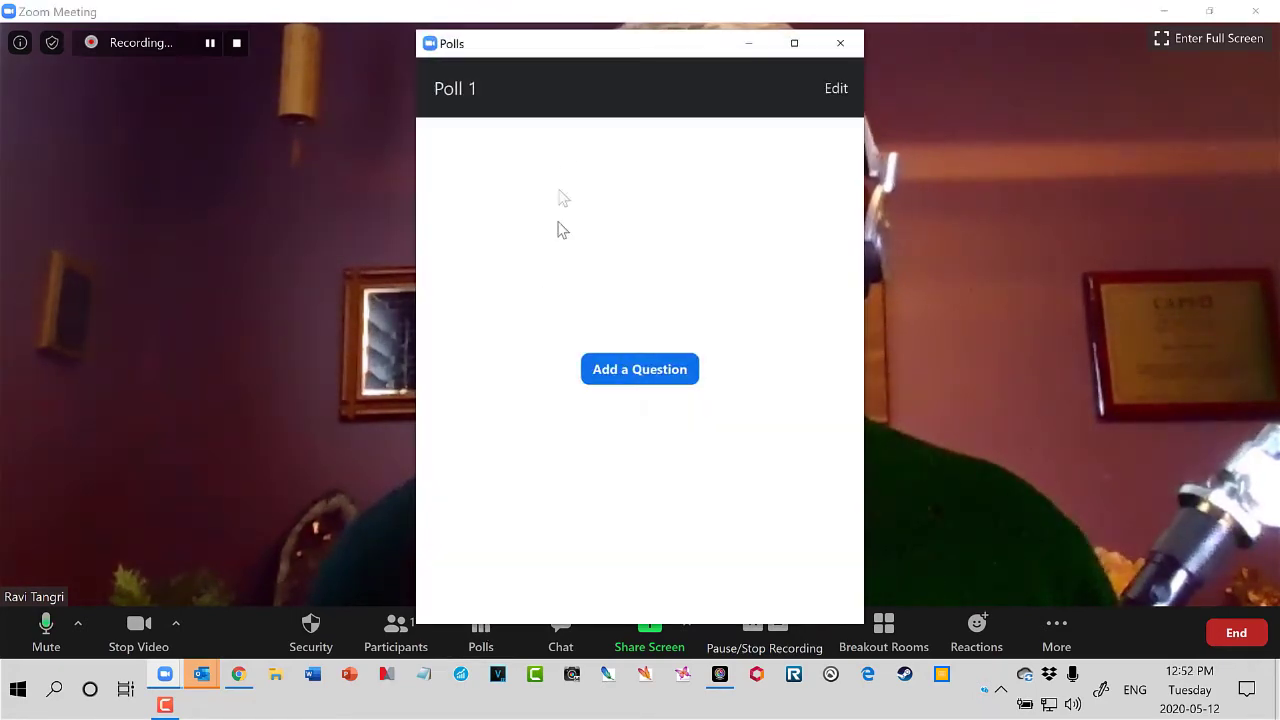
click(640, 369)
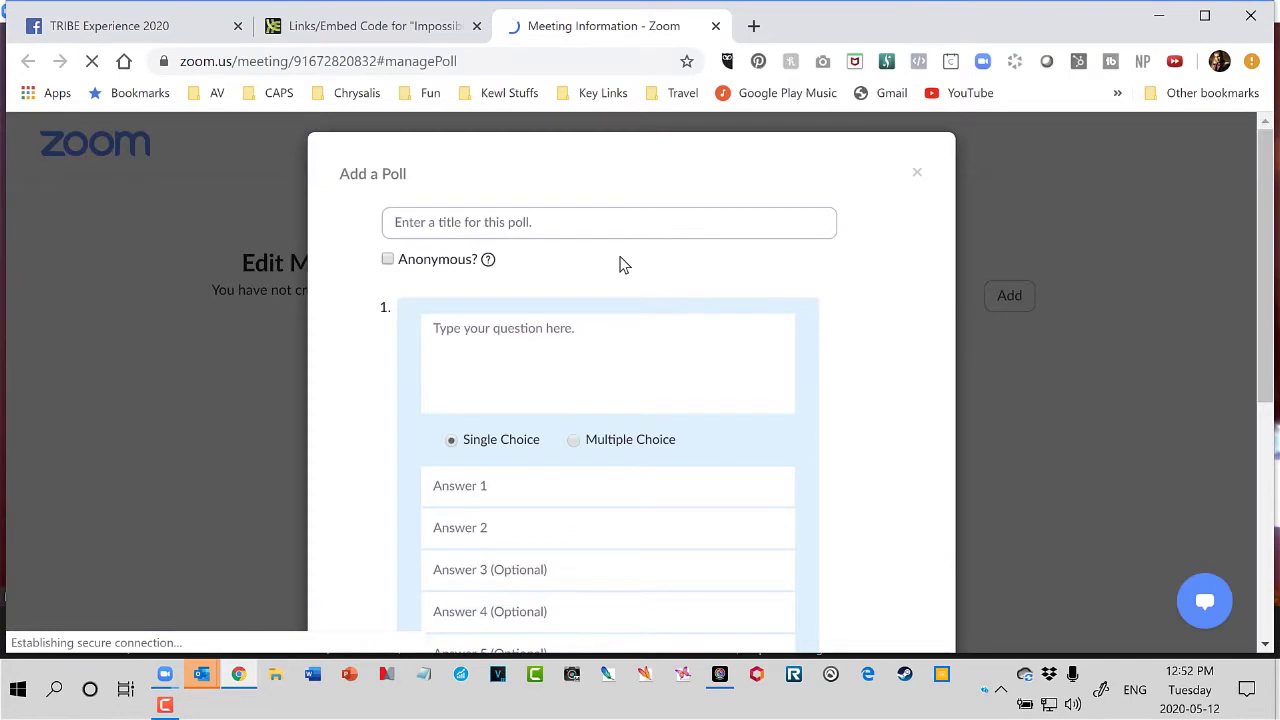
click(521, 222)
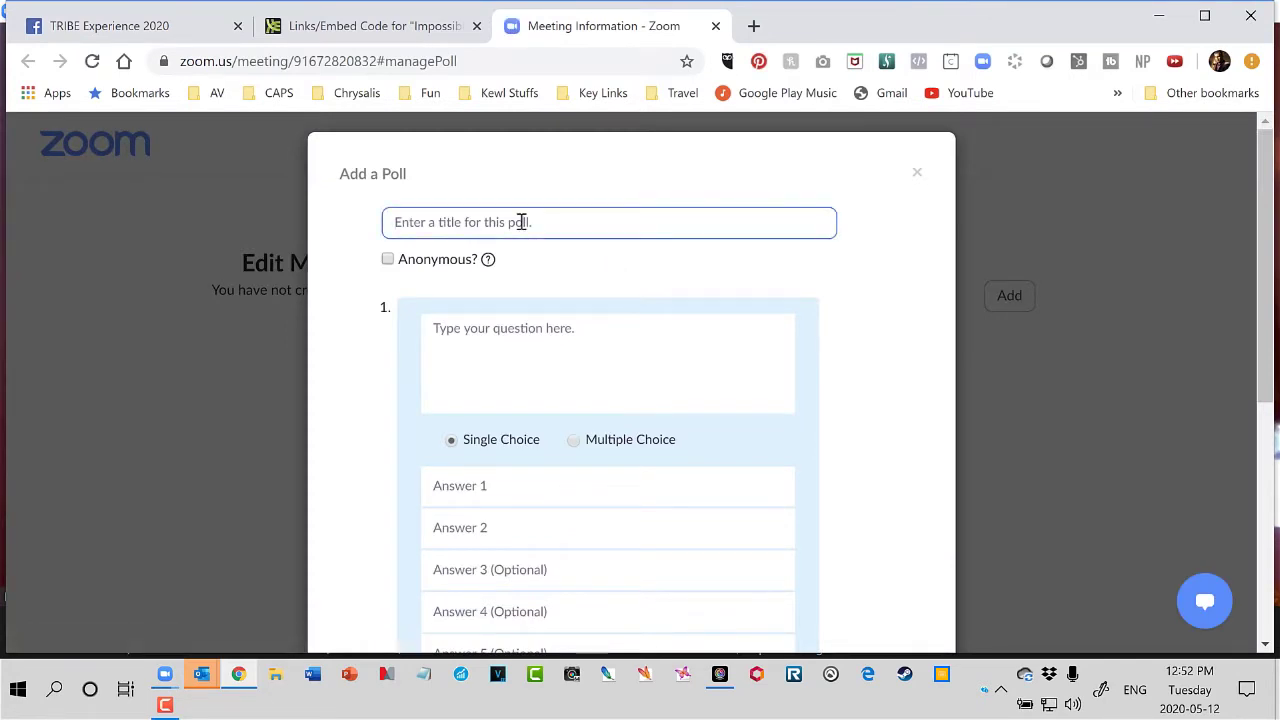
text(Zoom Level)
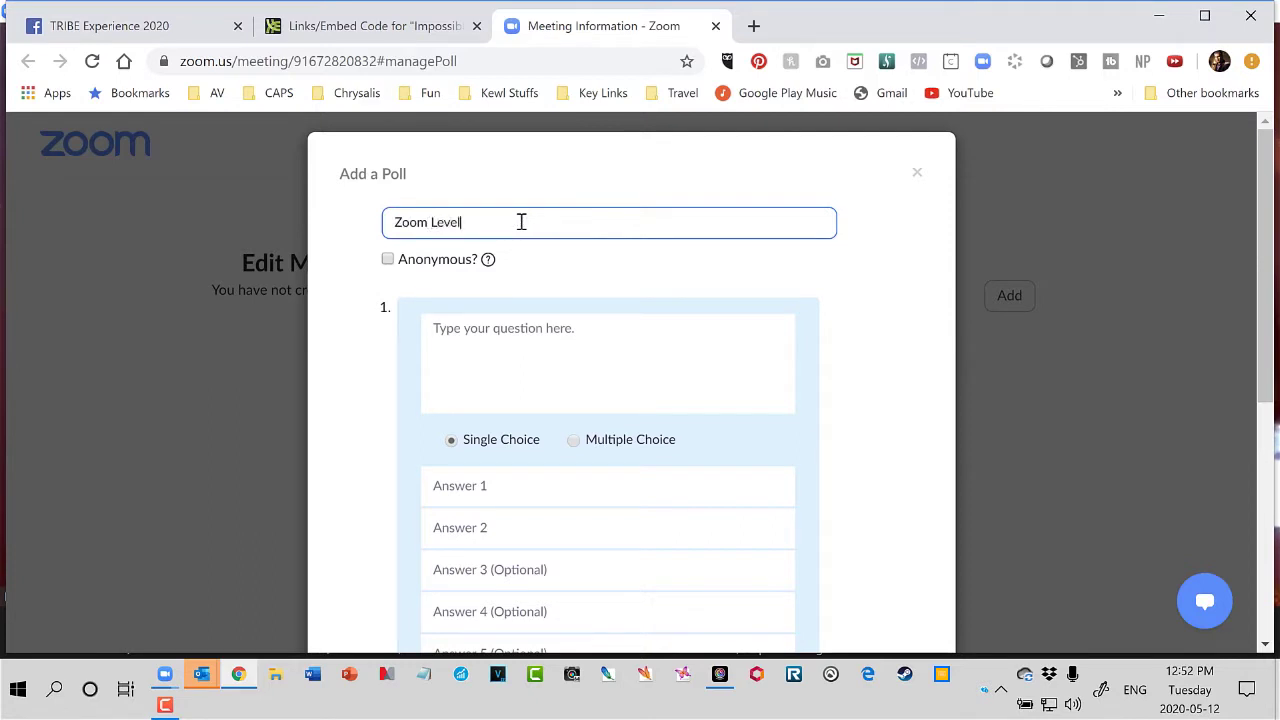
click(559, 338)
text(How are you feeling about Zoo)
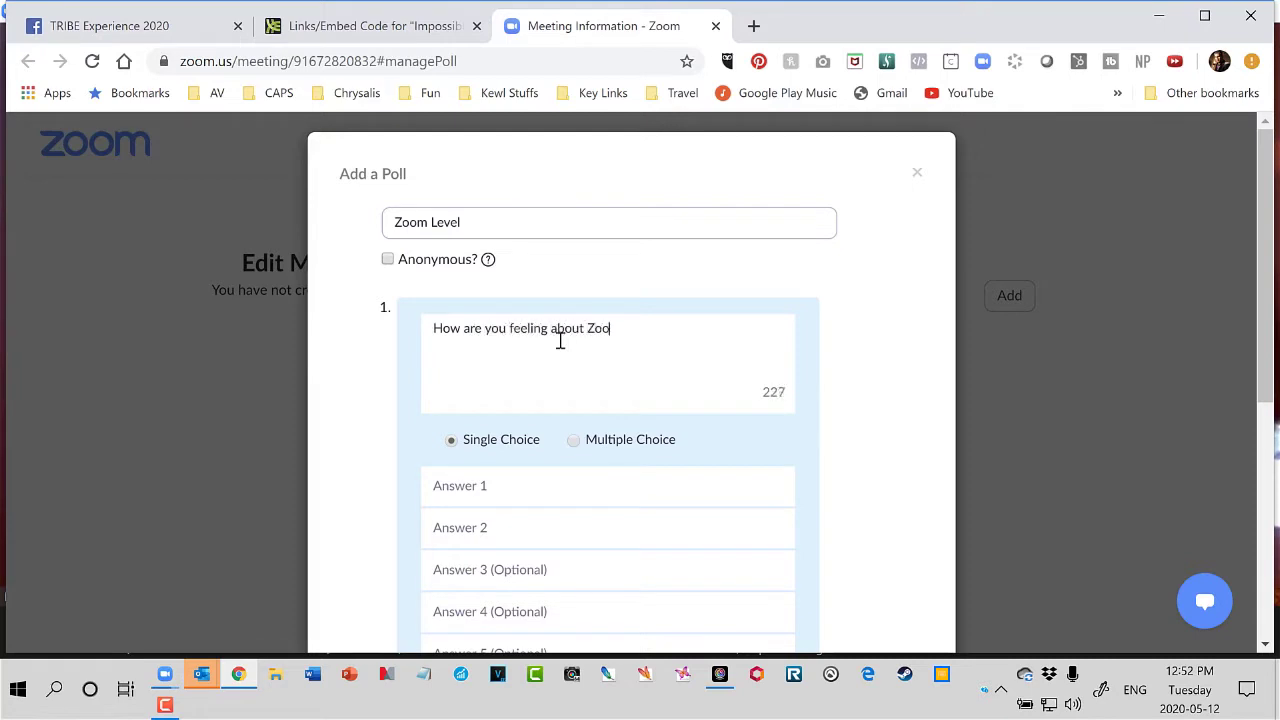
text(day?)
- Enter "Bring it on!" and "What do I click?" as the poll question's first two answers
scroll(558, 480, down, 1)
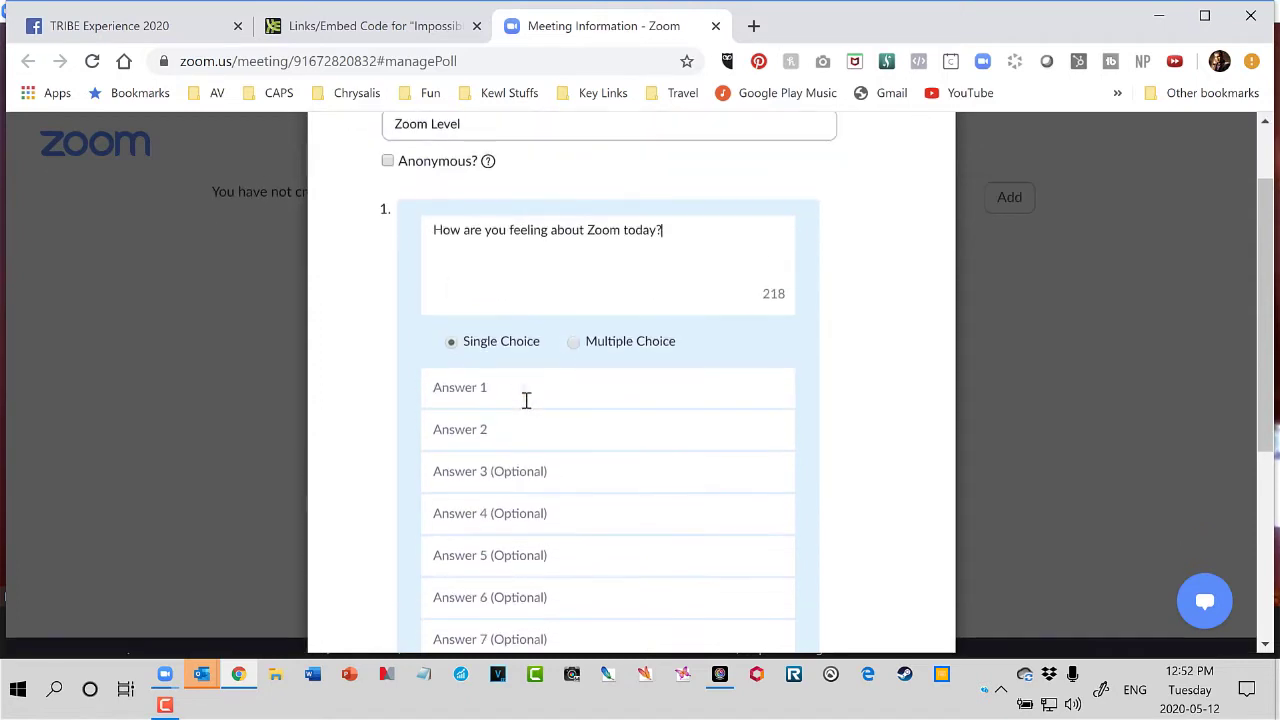
click(519, 391)
text(Bring it on!)
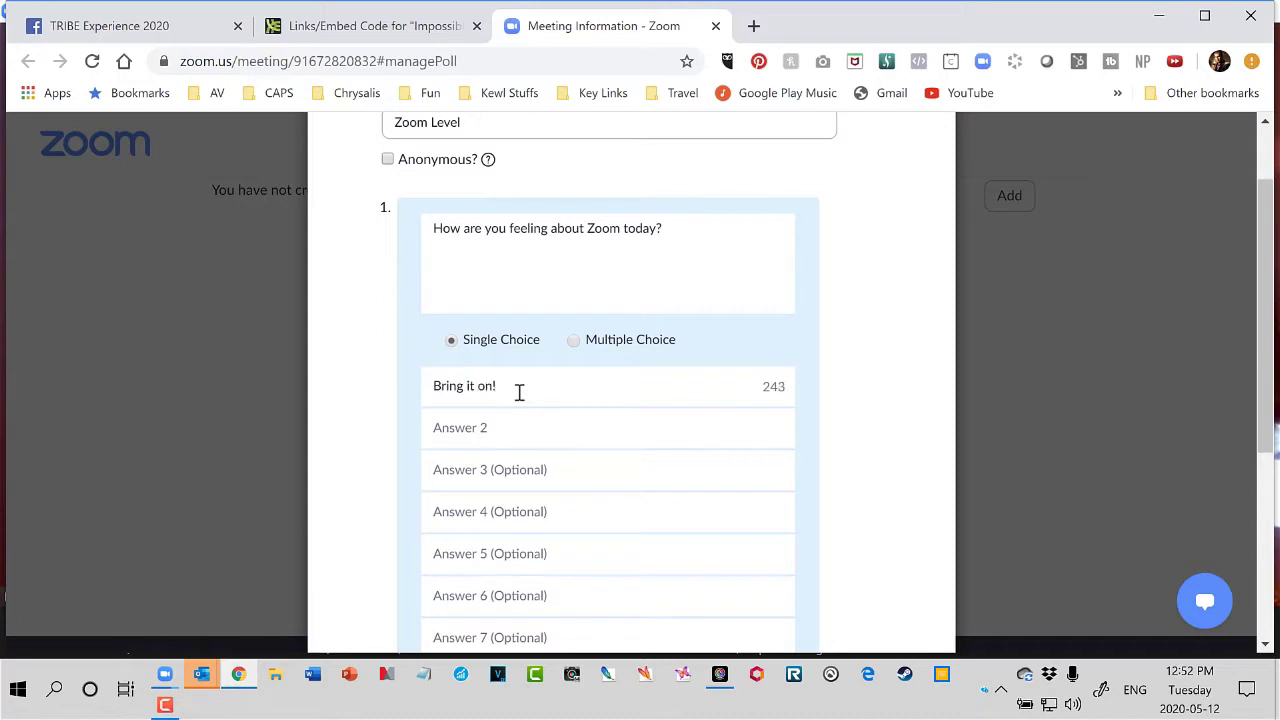
click(528, 428)
text(What do I)
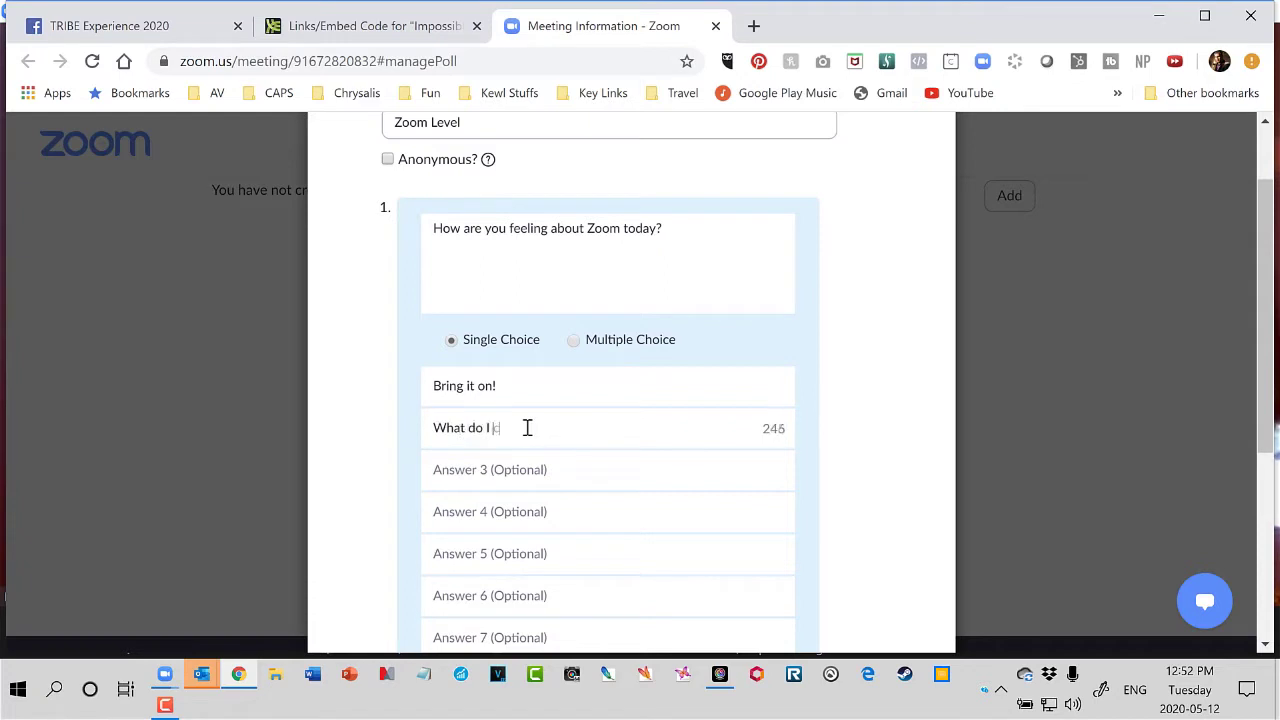
text( click?)
- Enter "Another one? I"m a Zoombie!" as the third poll answer and "What's a zoom?" as the fourth
click(528, 470)
text(Another one?  I'm a Zoombie)
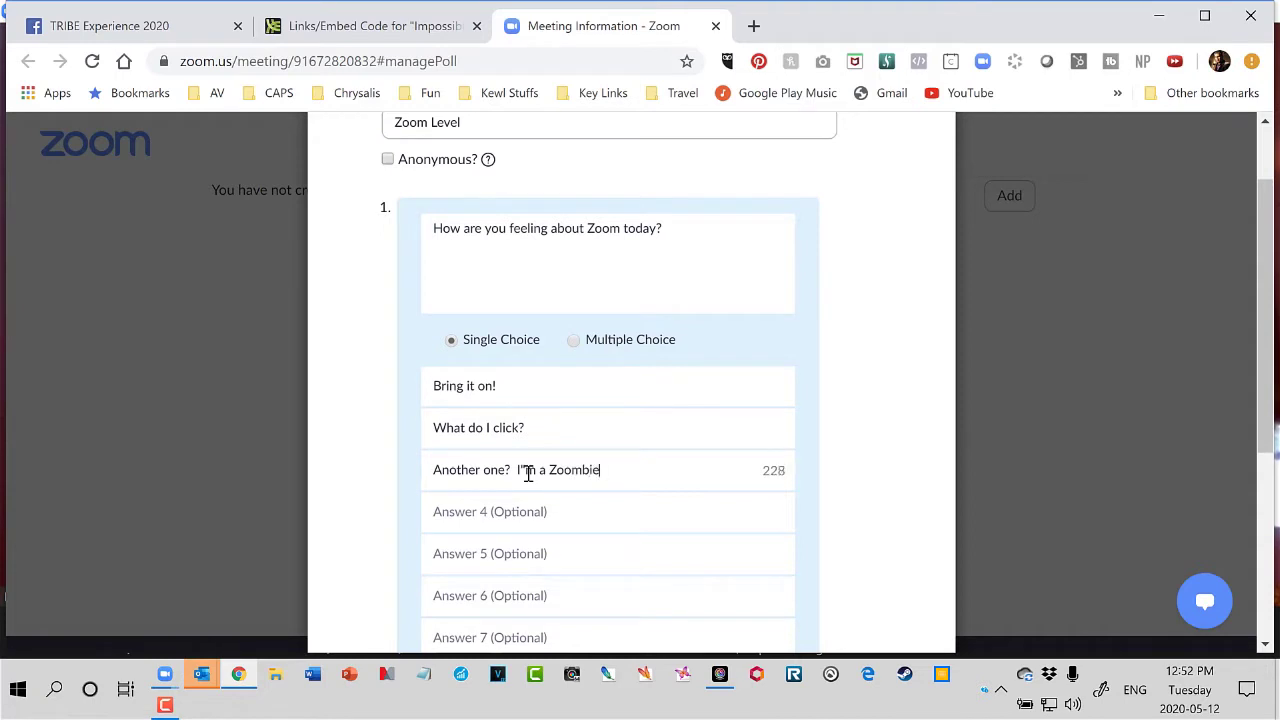
click(559, 509)
text(W)
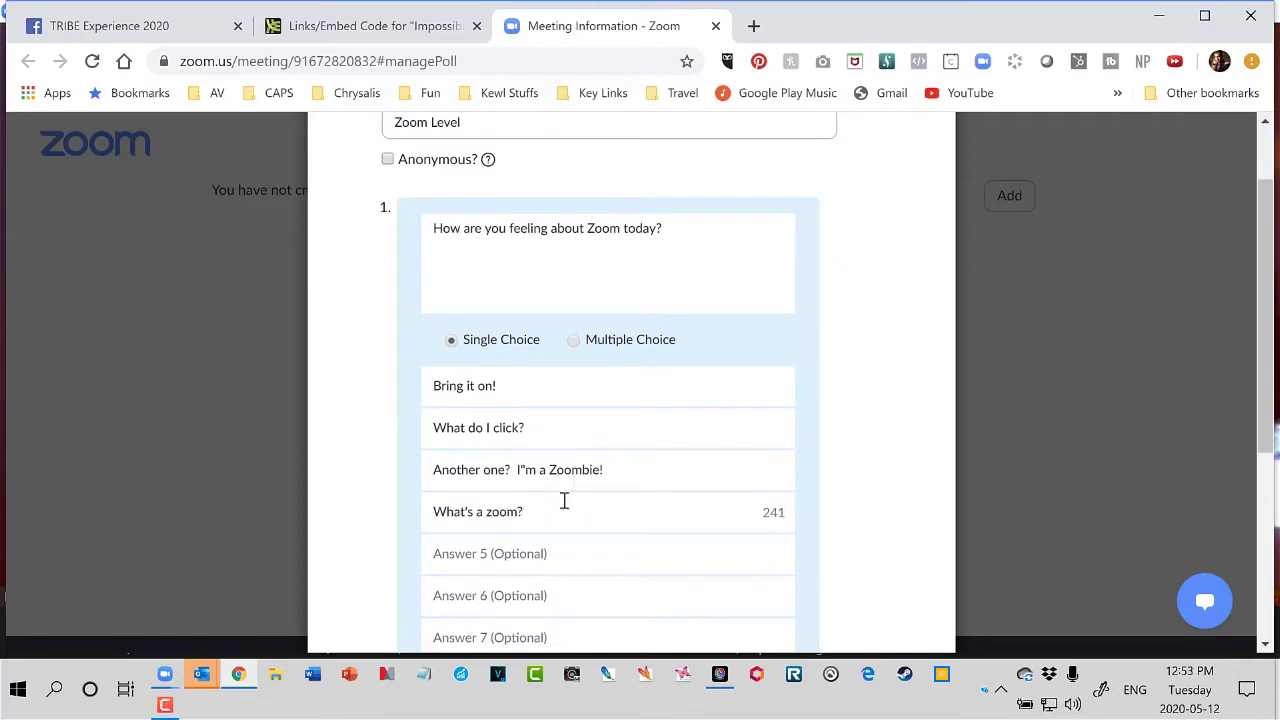
- Save the poll, return from the browser to the Zoom meeting and close the poll preview
scroll(694, 428, down, 3)
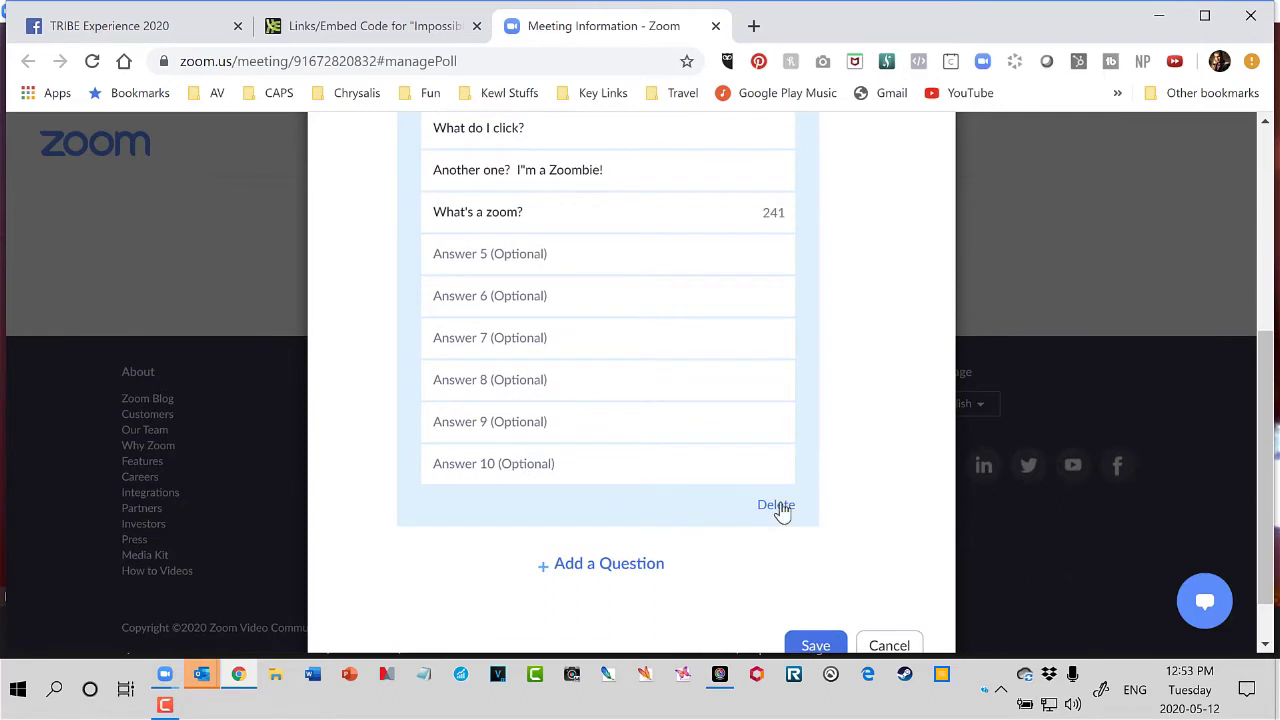
scroll(863, 474, down, 1)
click(815, 585)
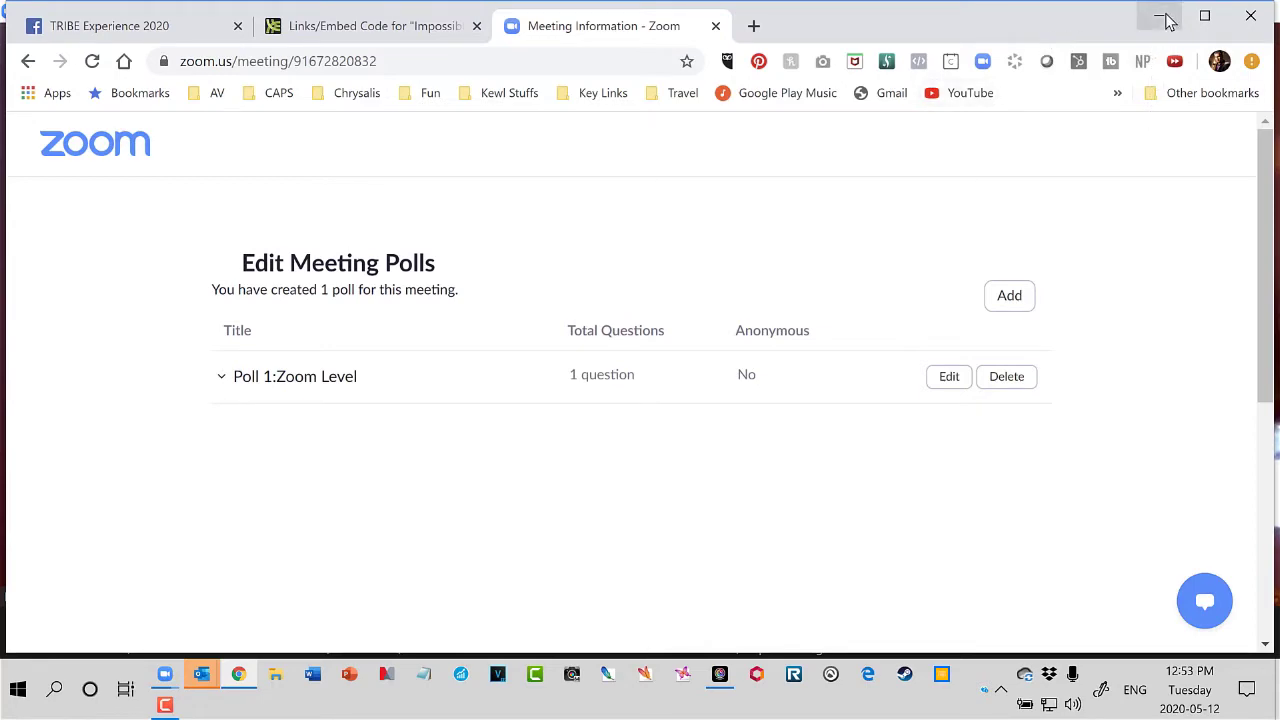
click(1162, 17)
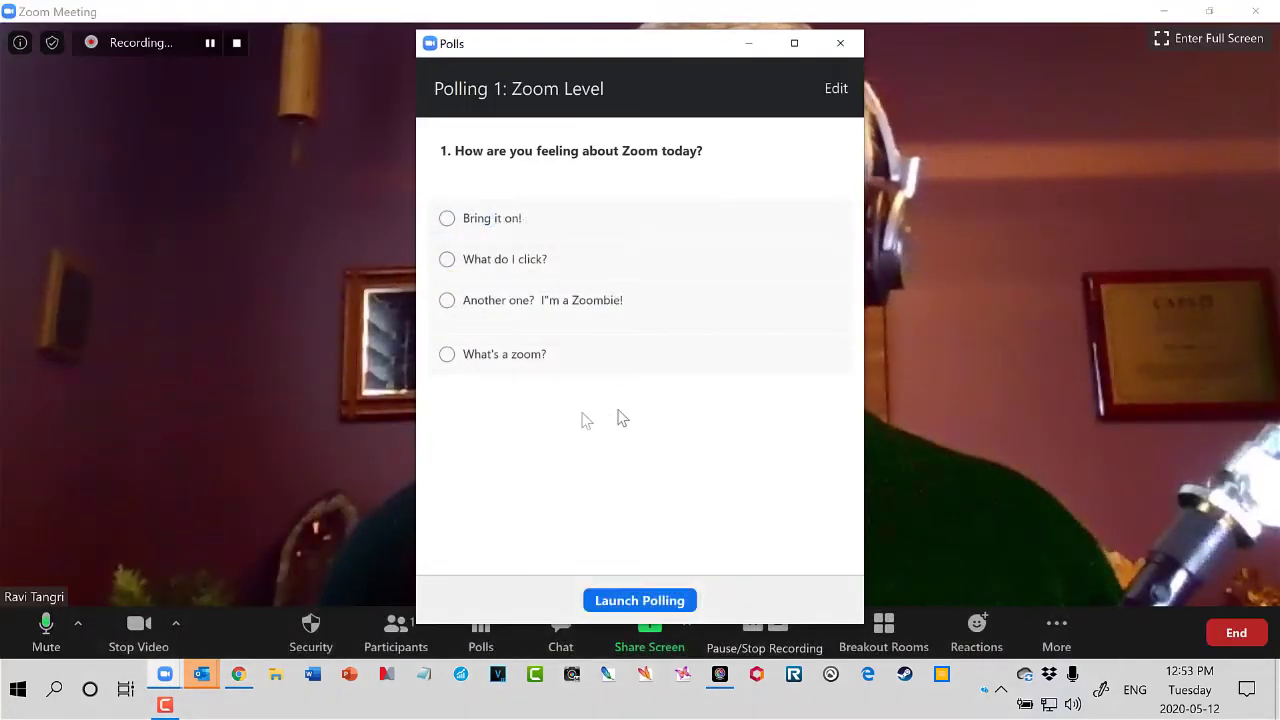
click(843, 47)
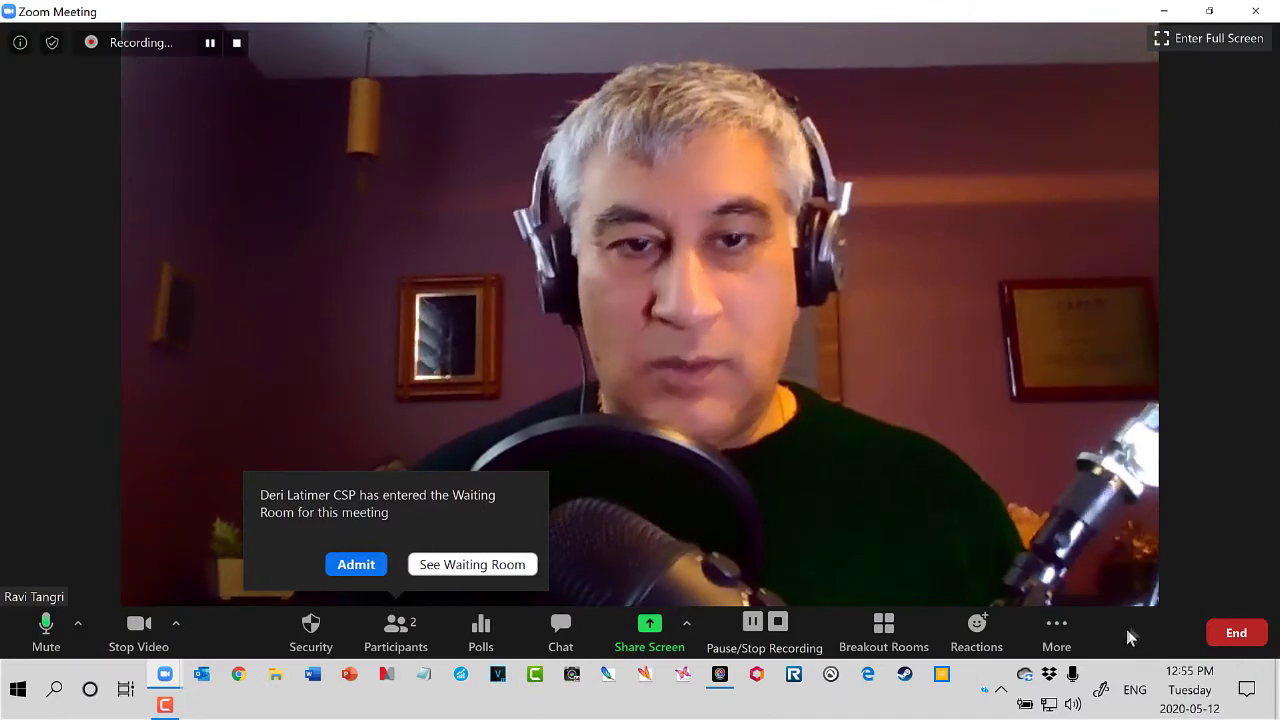
- View the waiting room and admit the waiting participant to the meeting
click(452, 564)
mouse_move(1131, 131)
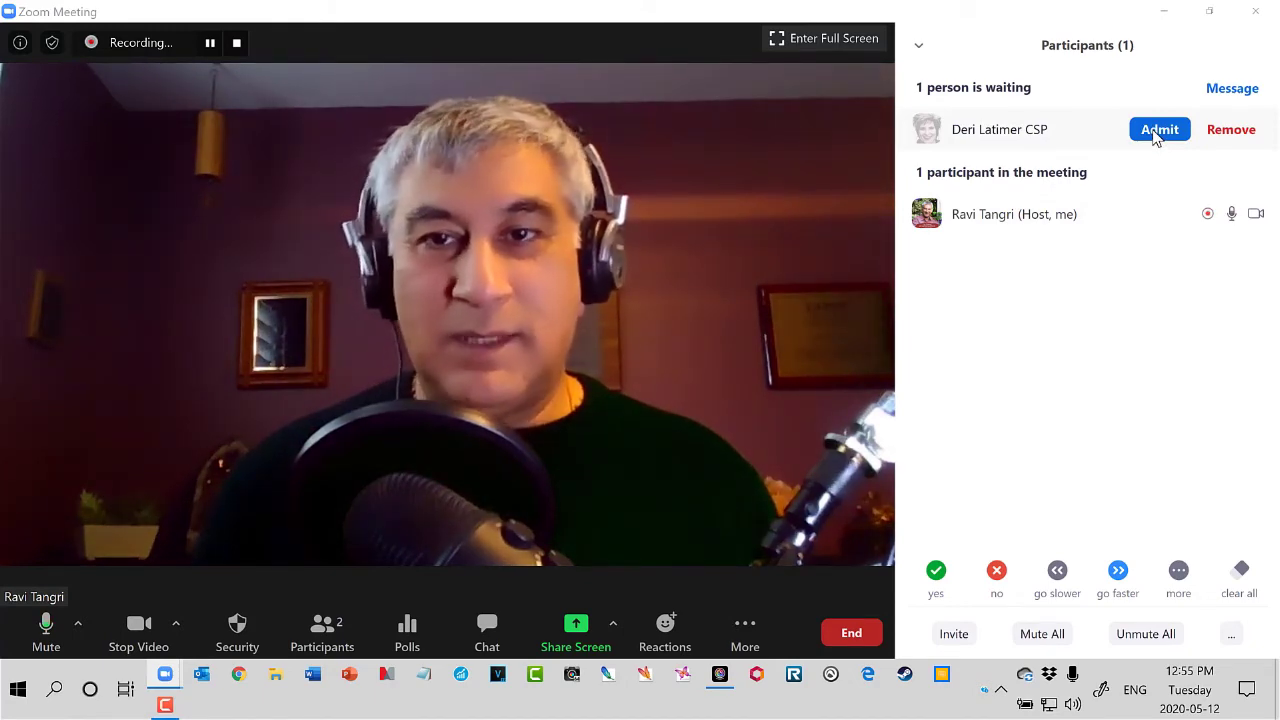
click(1156, 134)
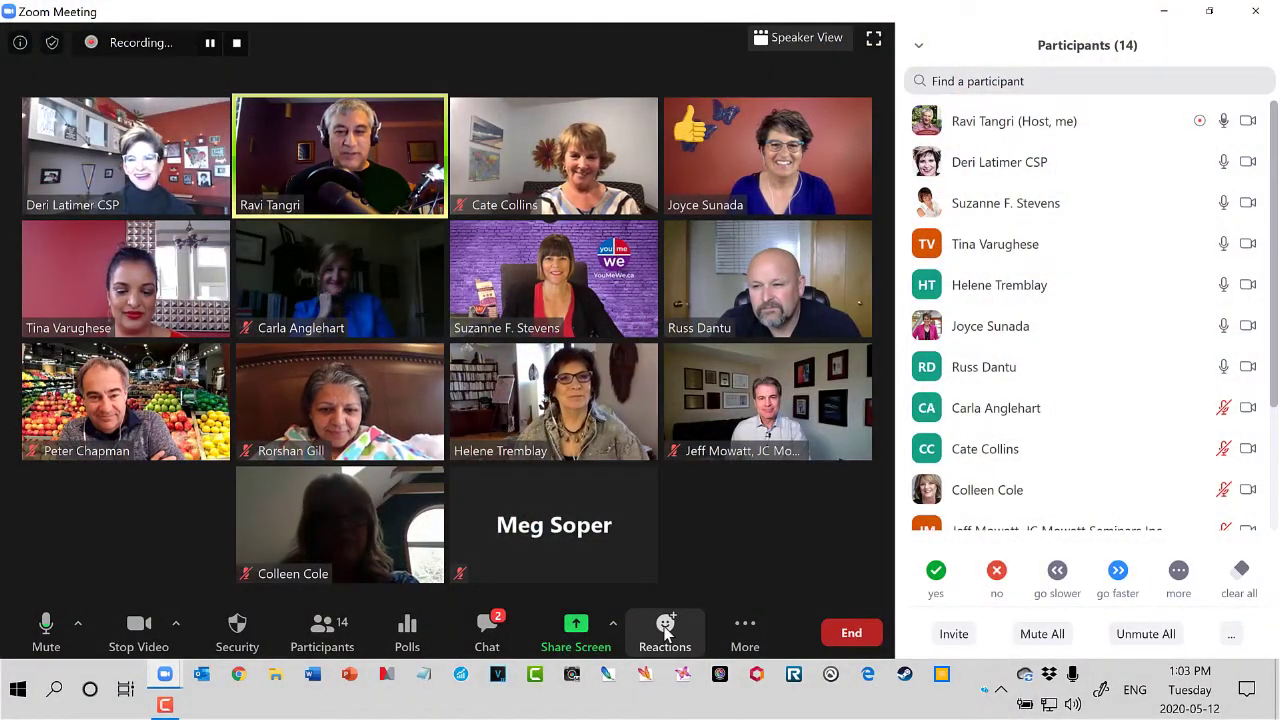
- Send a thumbs-up reaction to the meeting, and open the group chat briefly to check its messages
click(665, 632)
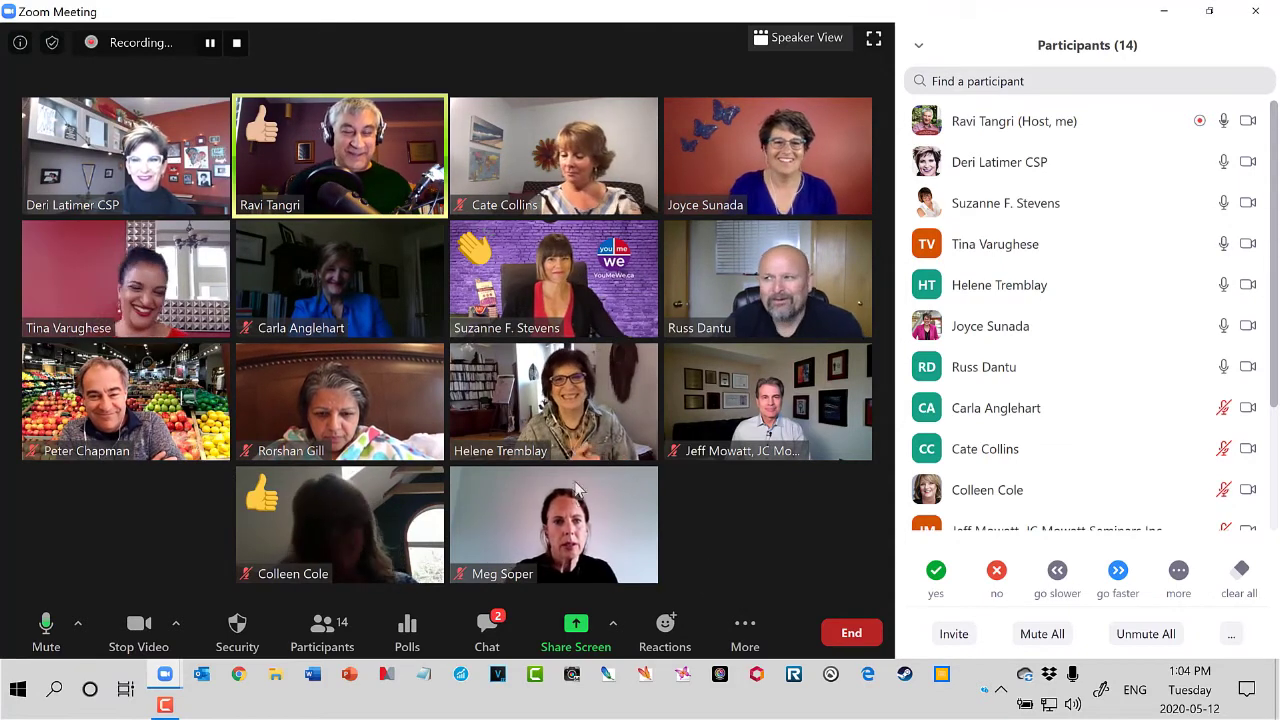
mouse_move(603, 487)
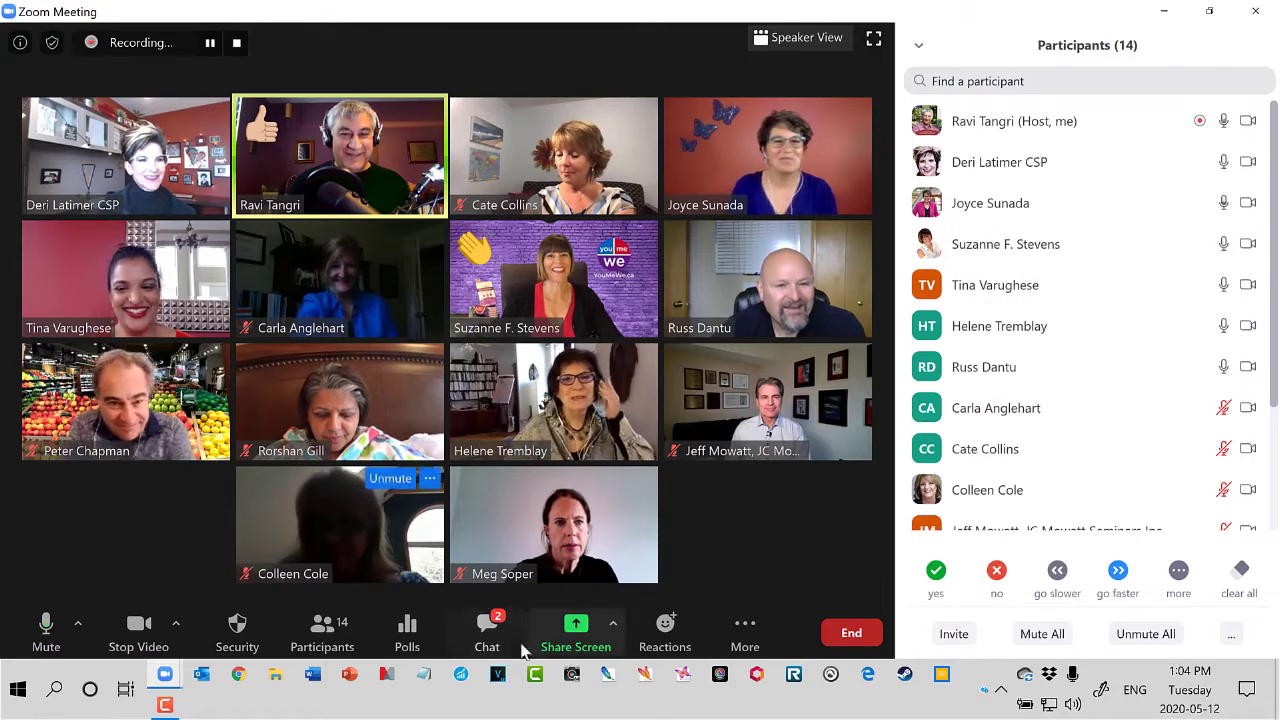
click(489, 627)
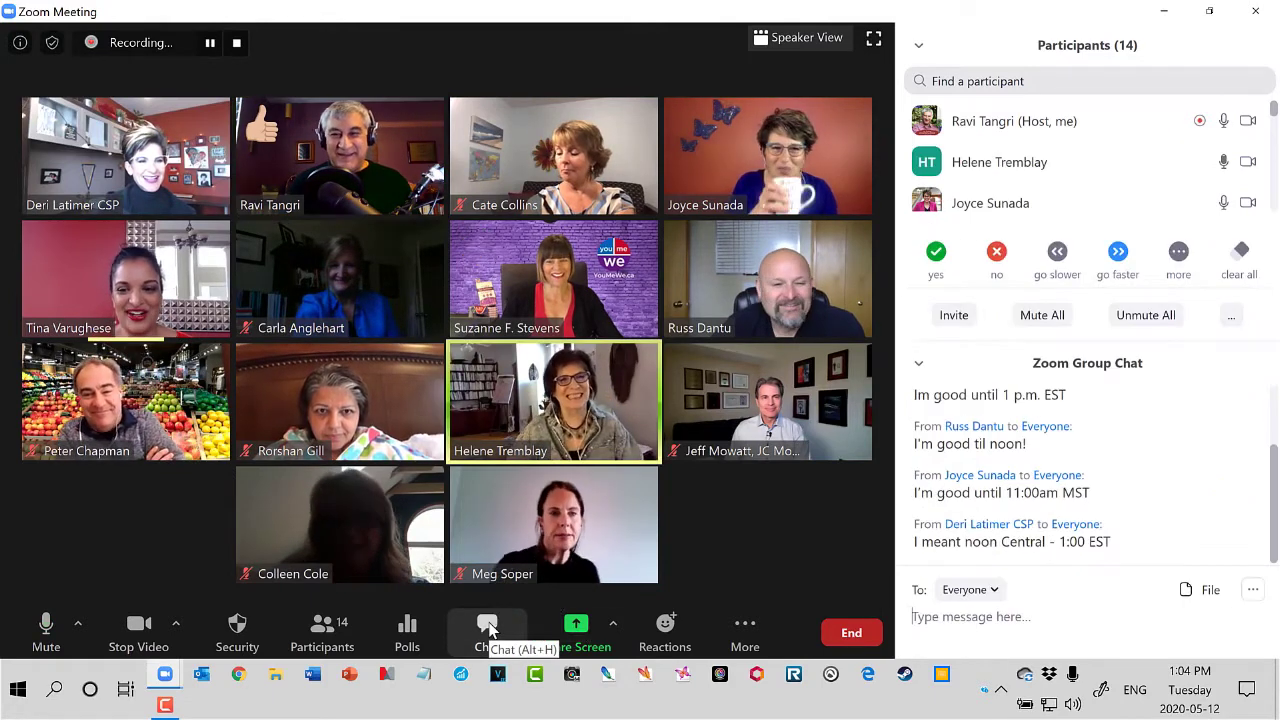
click(490, 628)
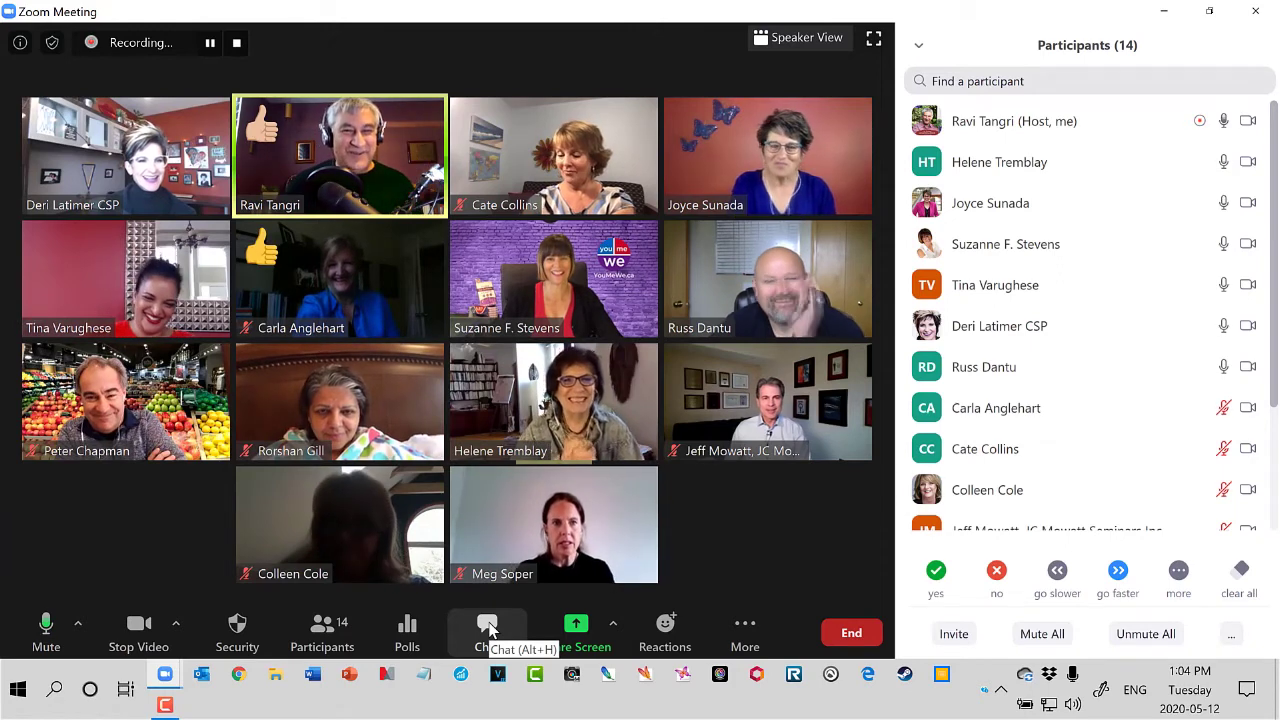
- Launch the Zoom Level poll and submit "Bring it on!" as the answer in the participant view
click(407, 625)
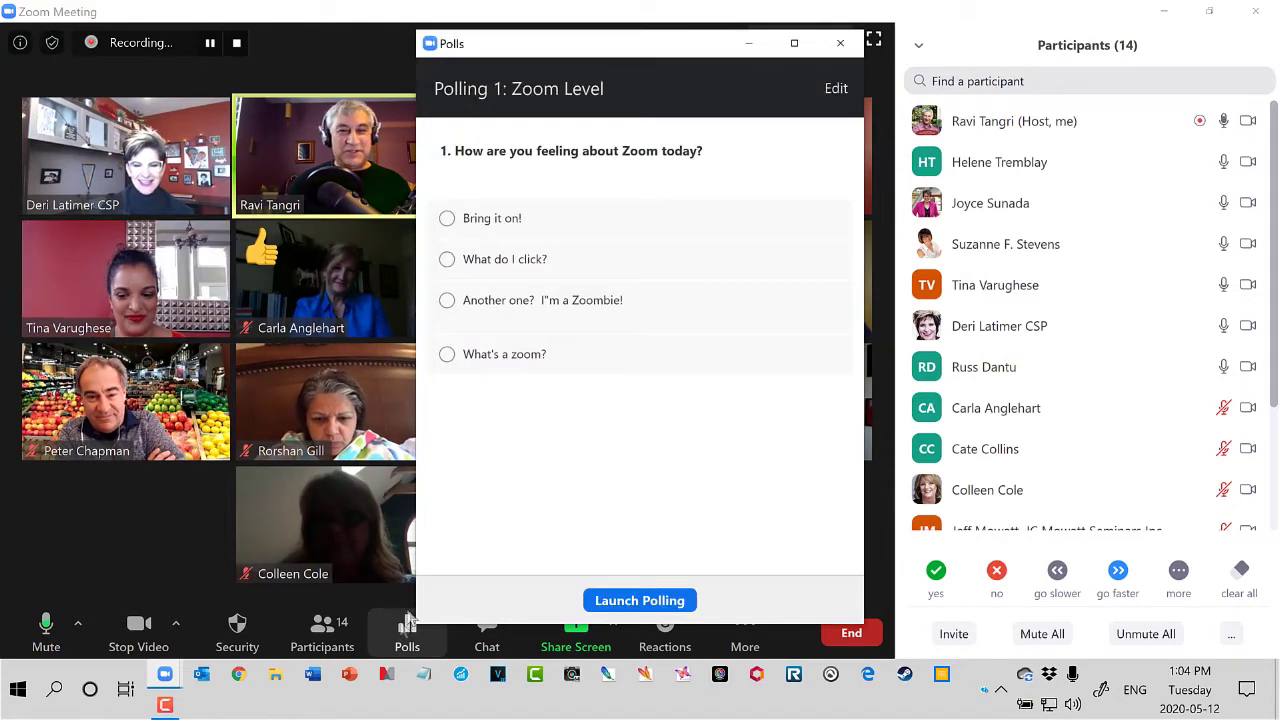
click(660, 603)
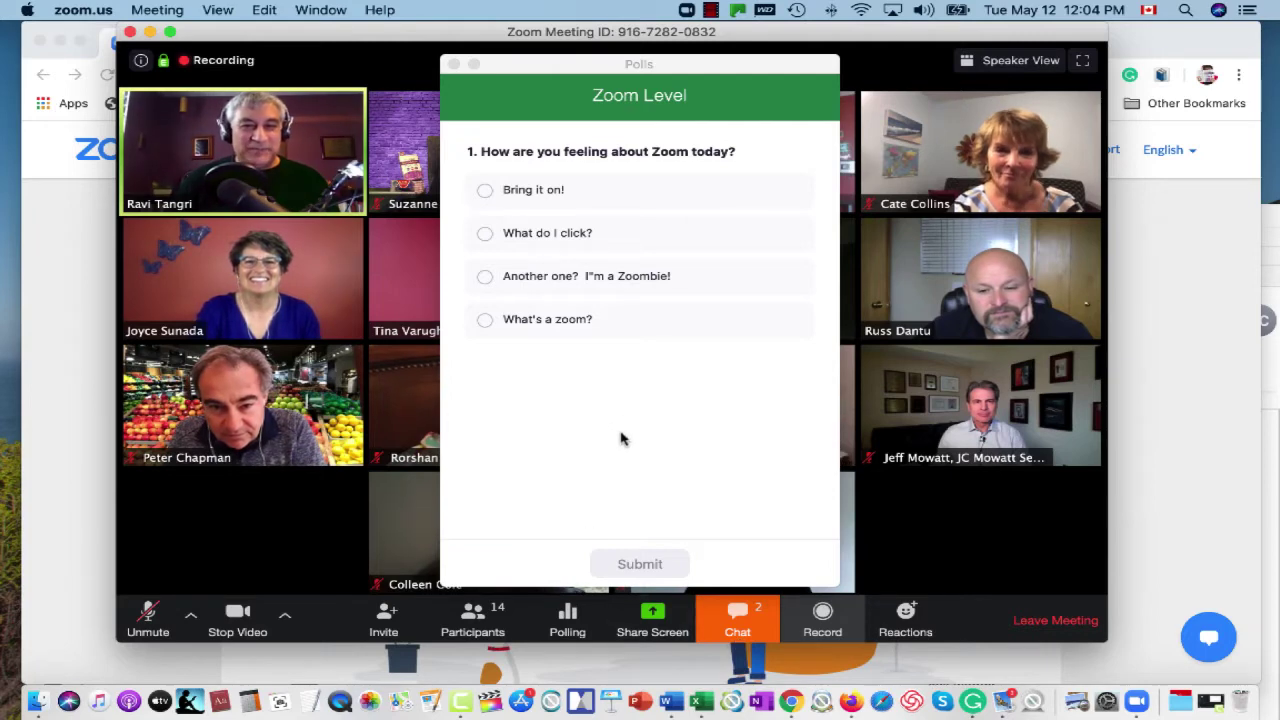
click(512, 200)
click(640, 565)
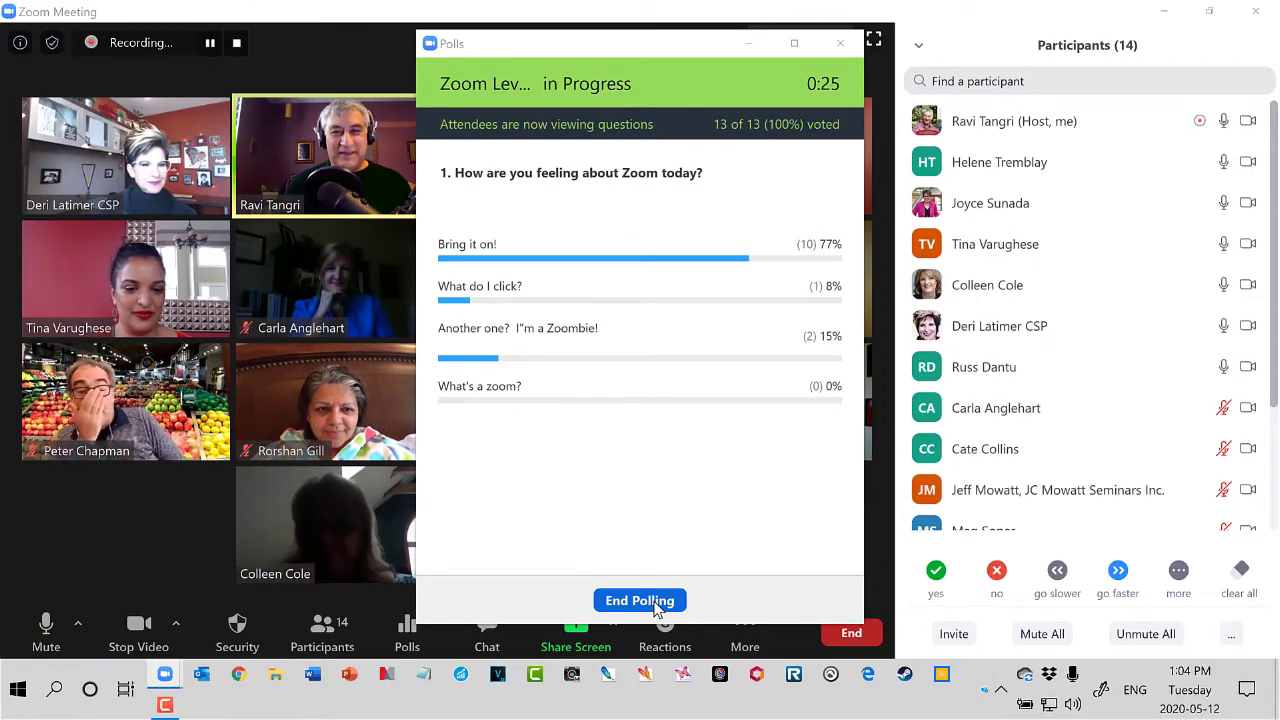
- End the poll as host, share its results with the attendees and close the poll window
click(657, 604)
click(597, 601)
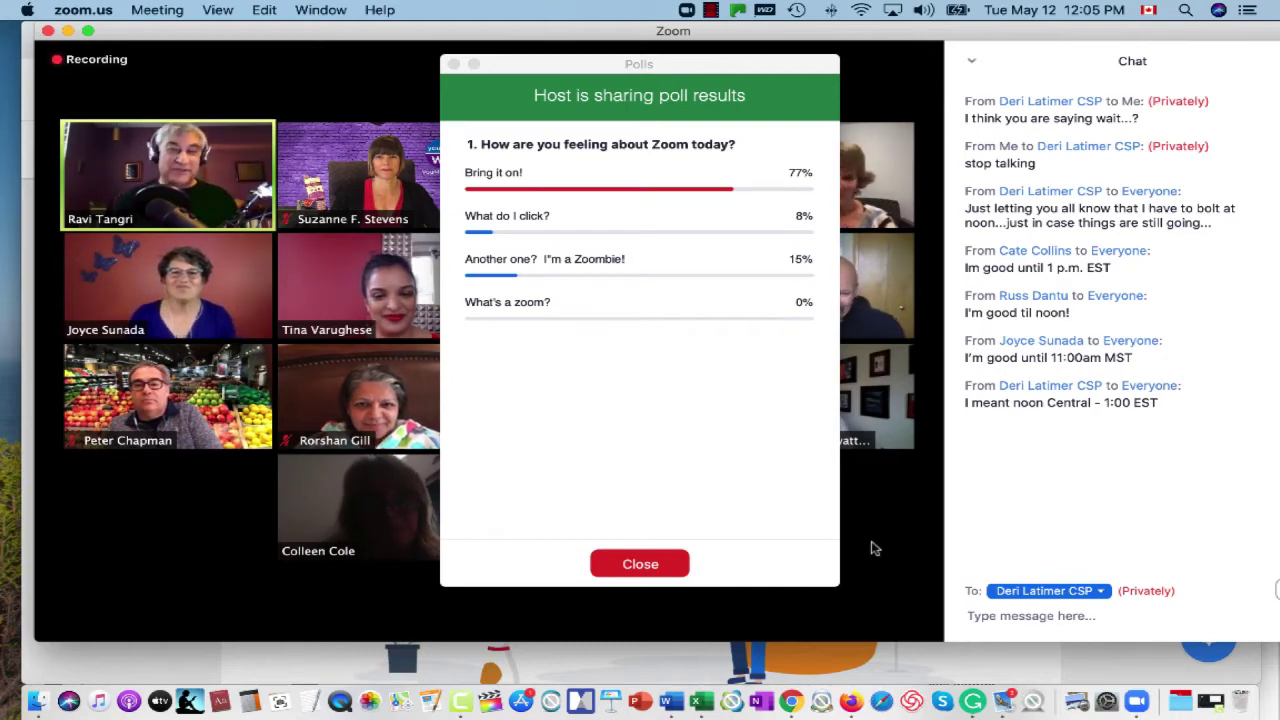
mouse_move(883, 539)
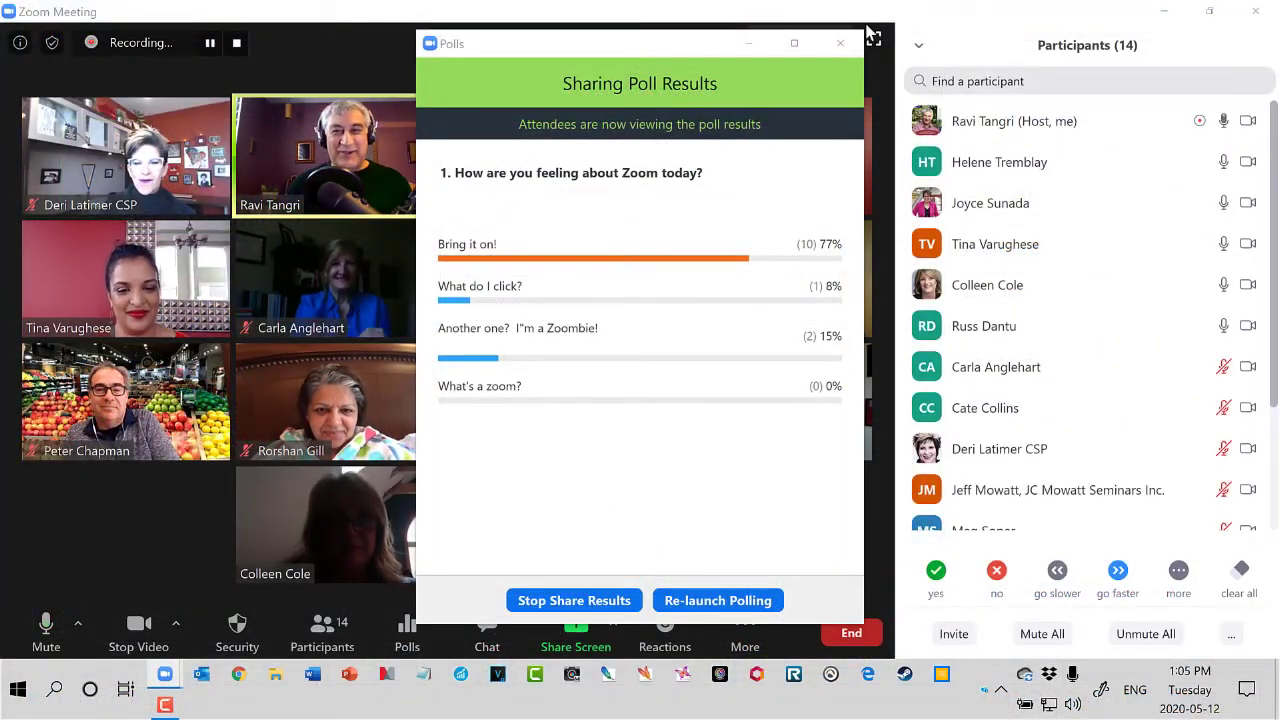
click(838, 47)
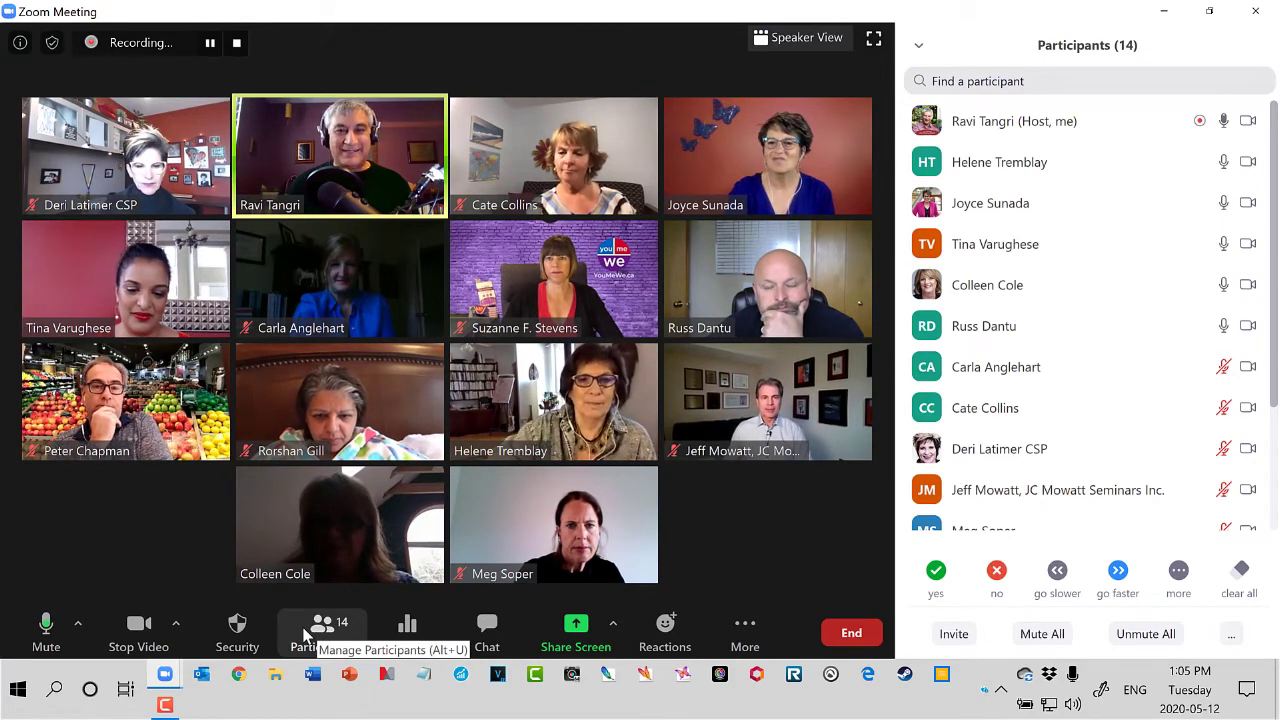
- Check the participants' nonverbal feedback and clear all raised hands and yes responses between rounds
mouse_move(980, 505)
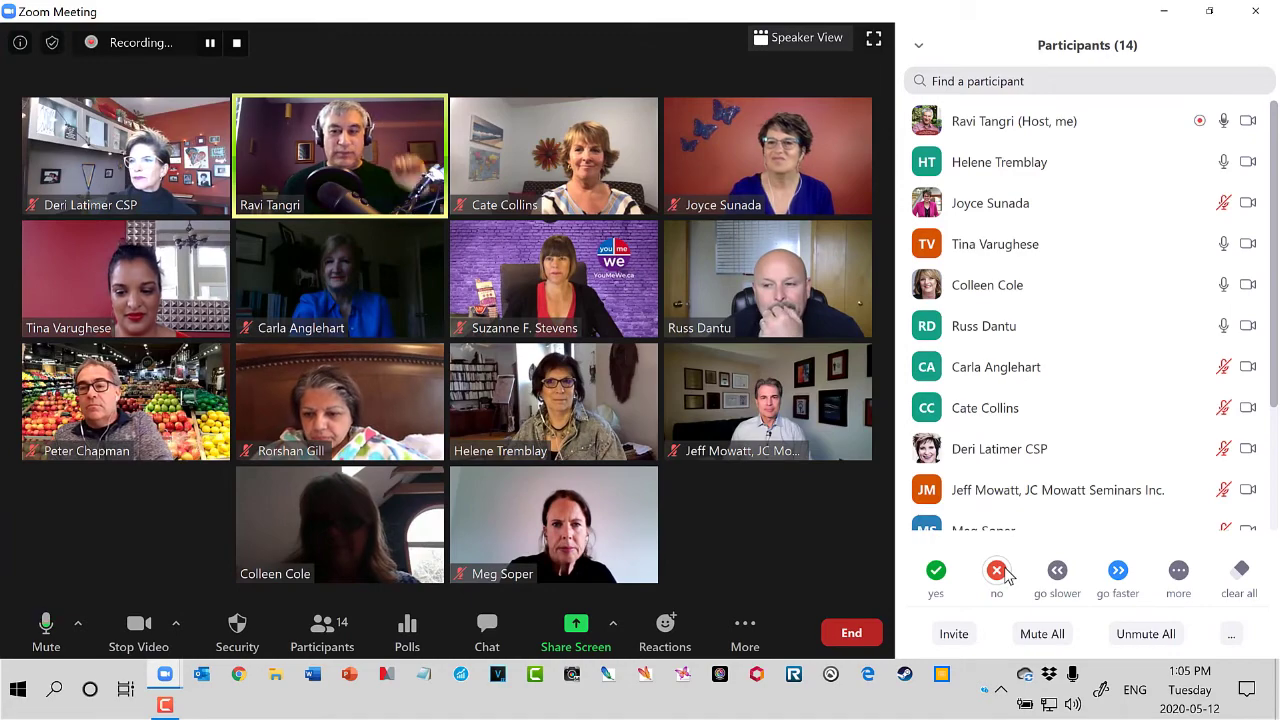
scroll(1127, 452, down, 3)
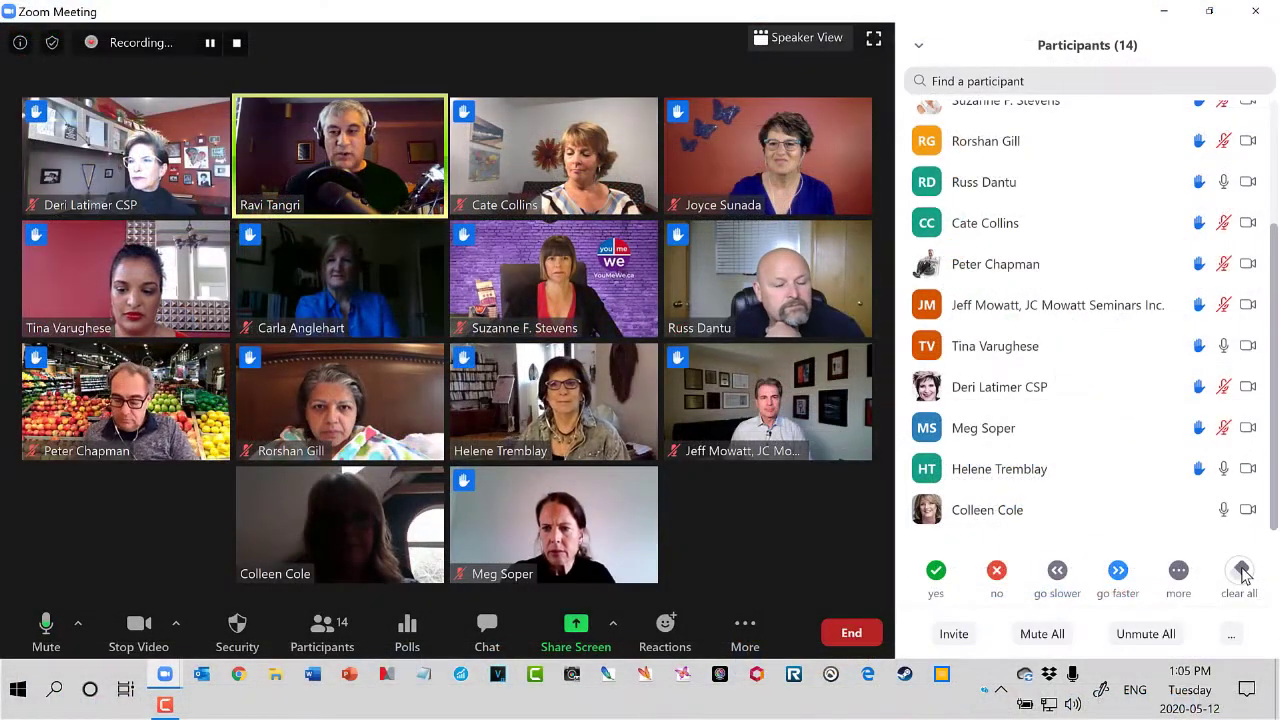
click(1241, 571)
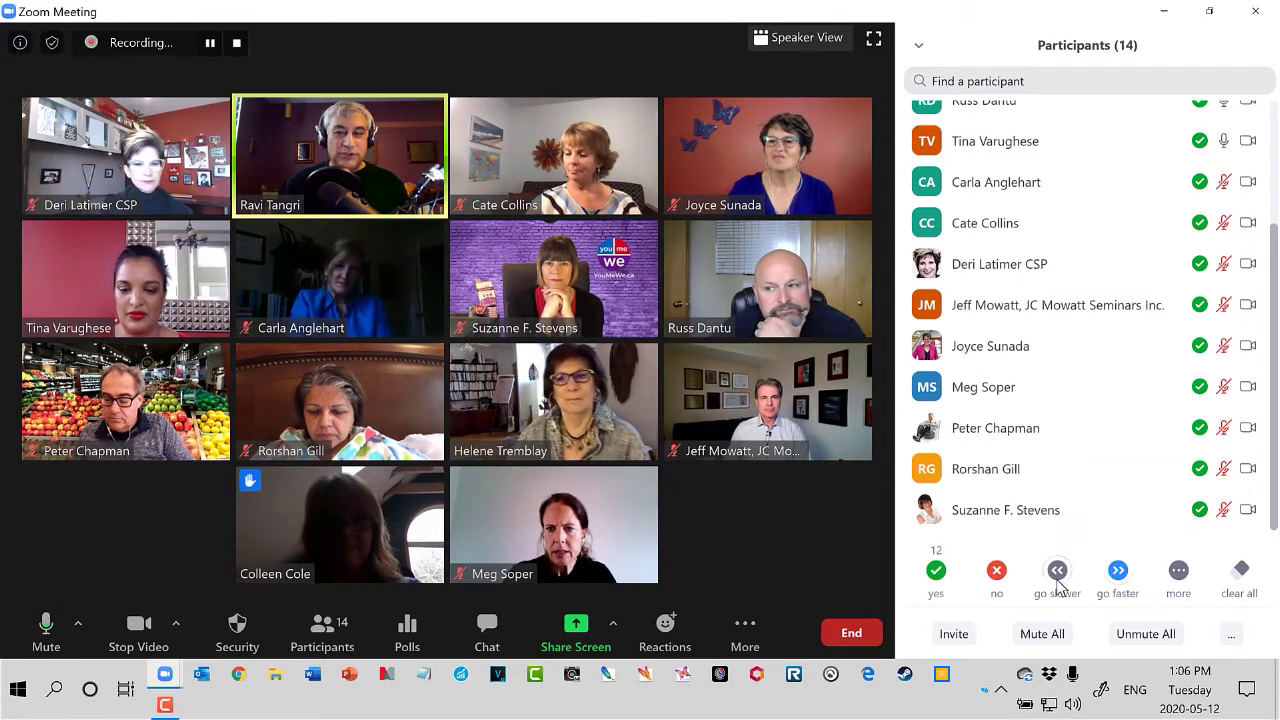
click(1241, 572)
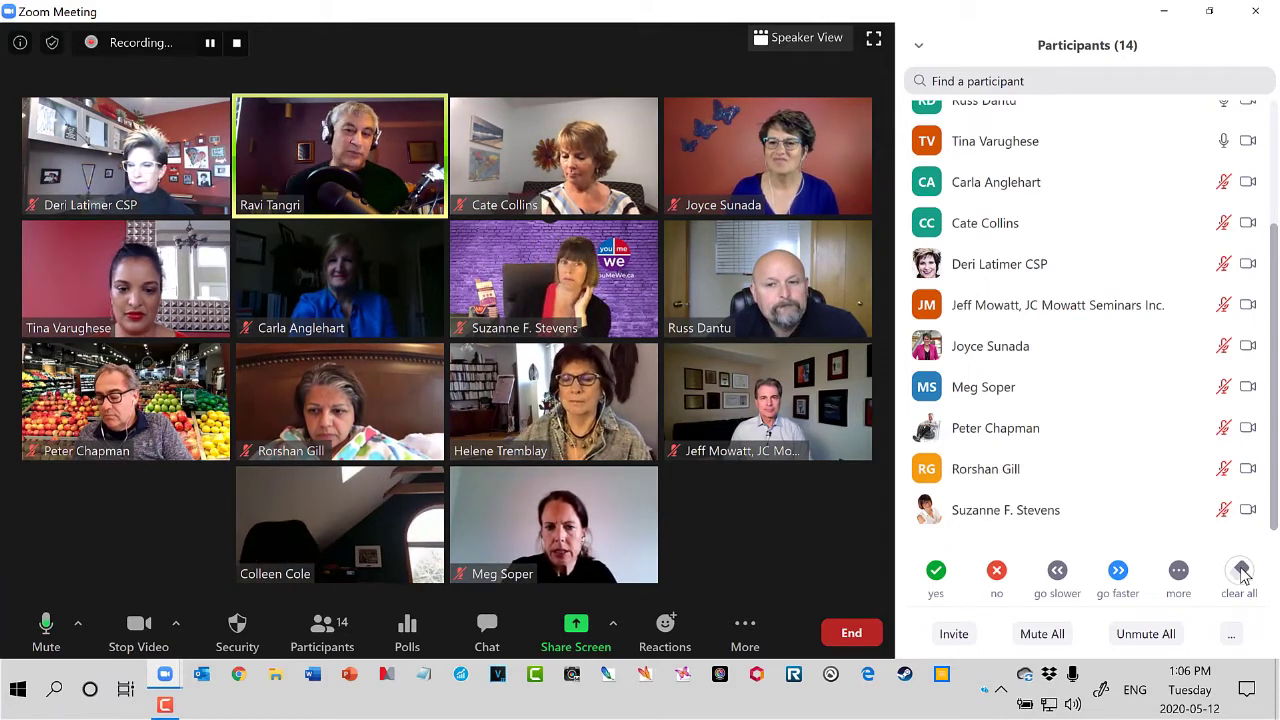
click(1241, 572)
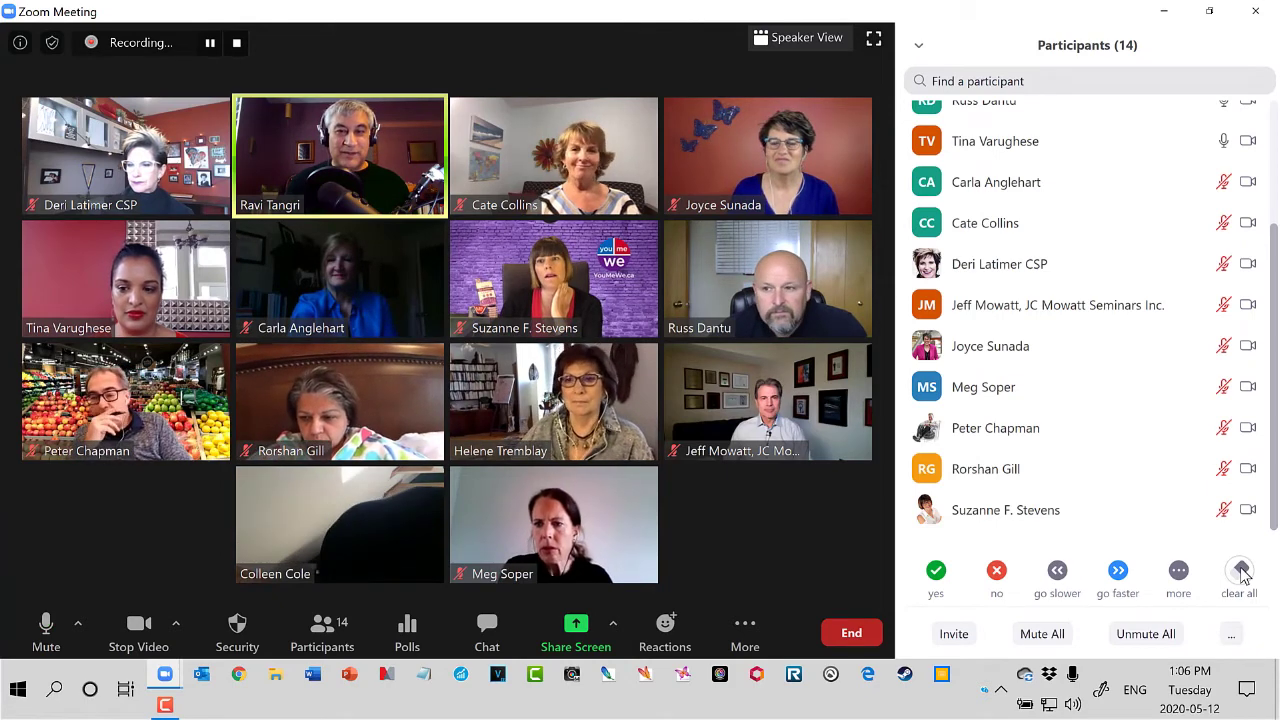
- Open the breakout rooms setup and view which participants can be assigned to "How and Where to Use Breakouts"
click(745, 632)
click(758, 580)
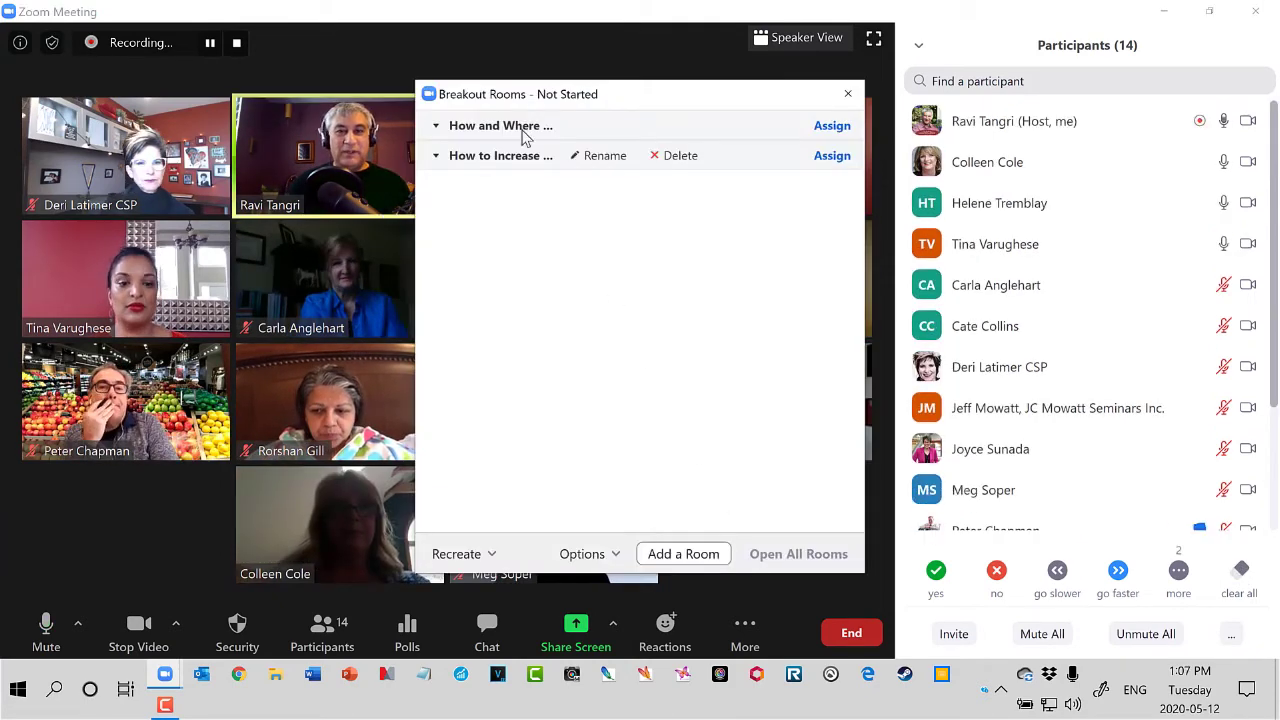
mouse_move(467, 135)
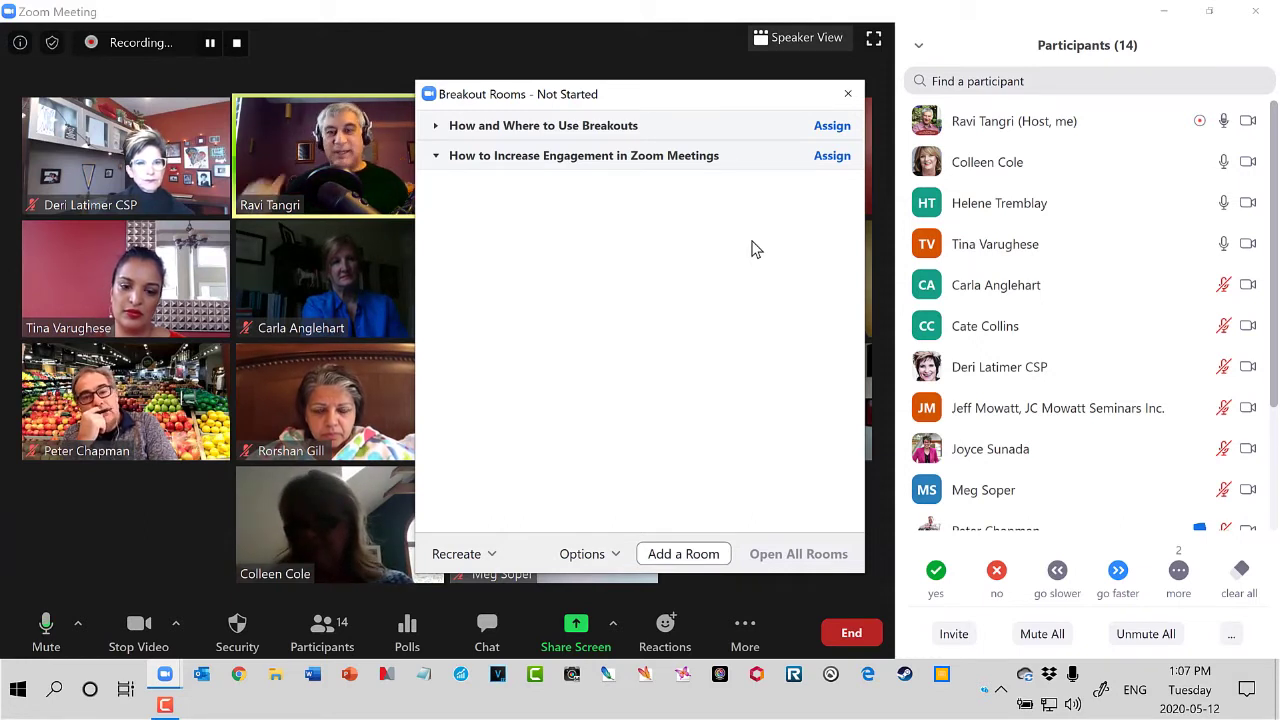
click(831, 127)
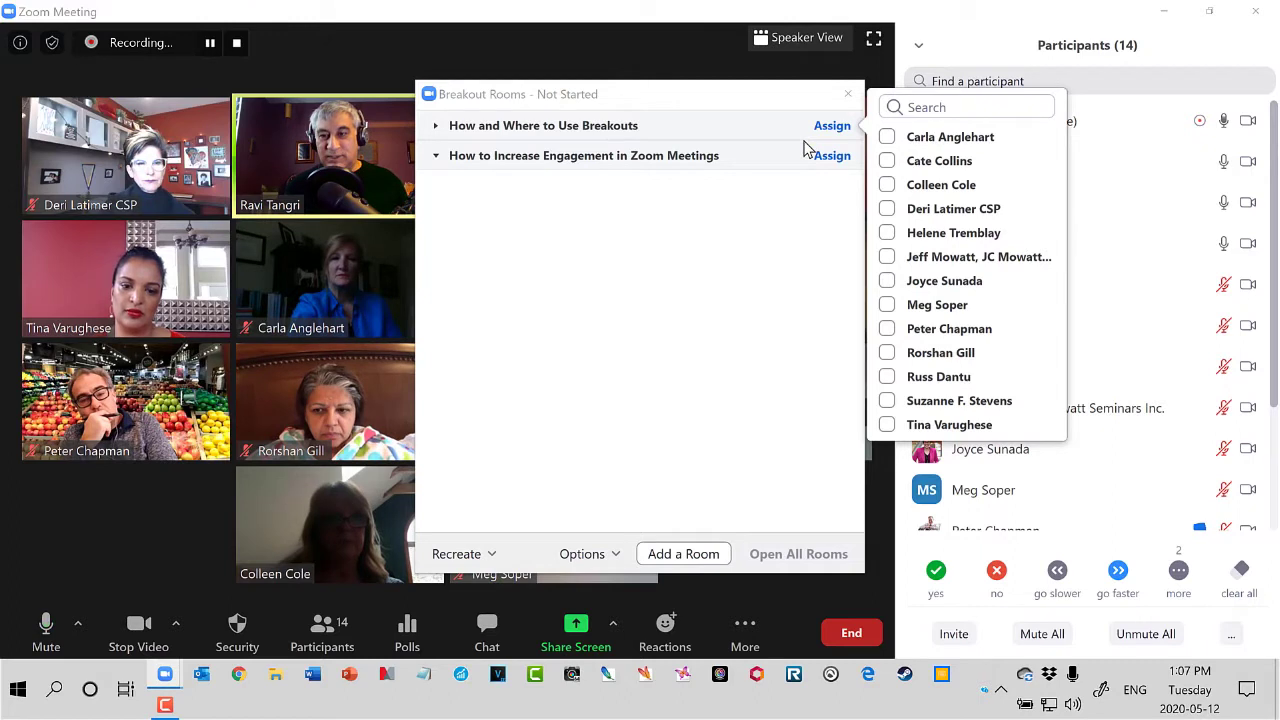
scroll(1140, 260, down, 1)
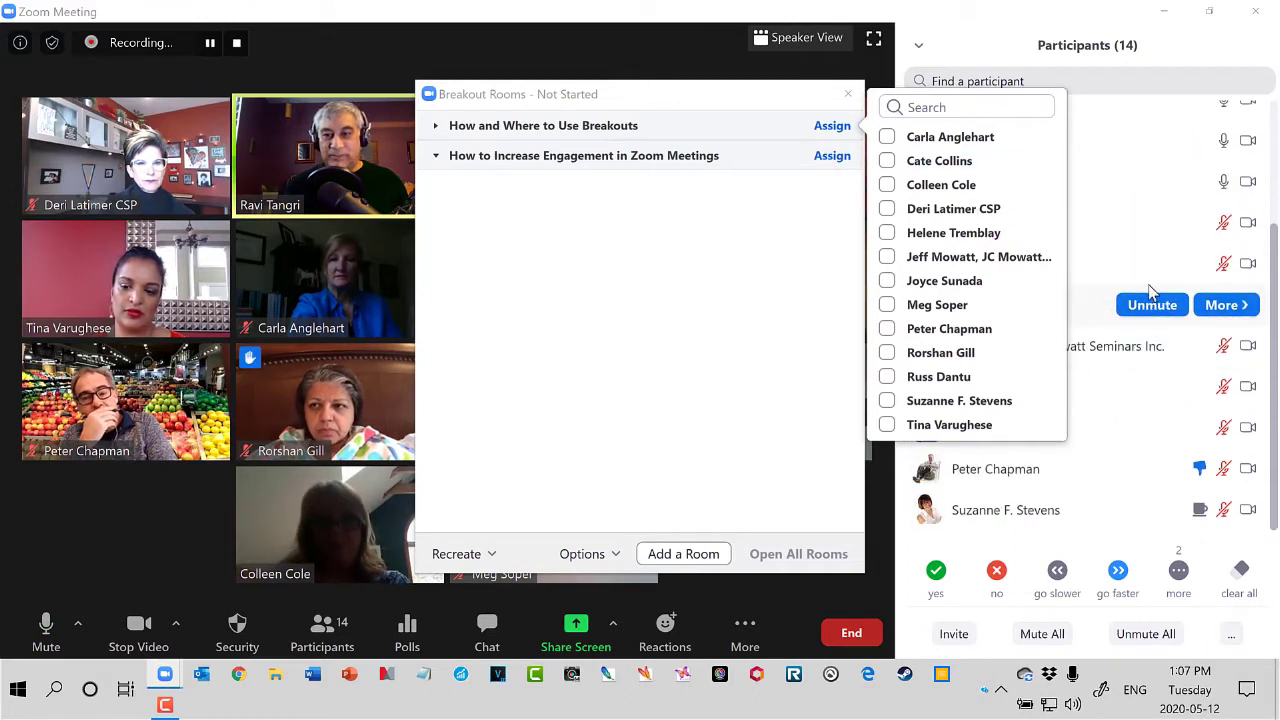
scroll(1152, 288, up, 3)
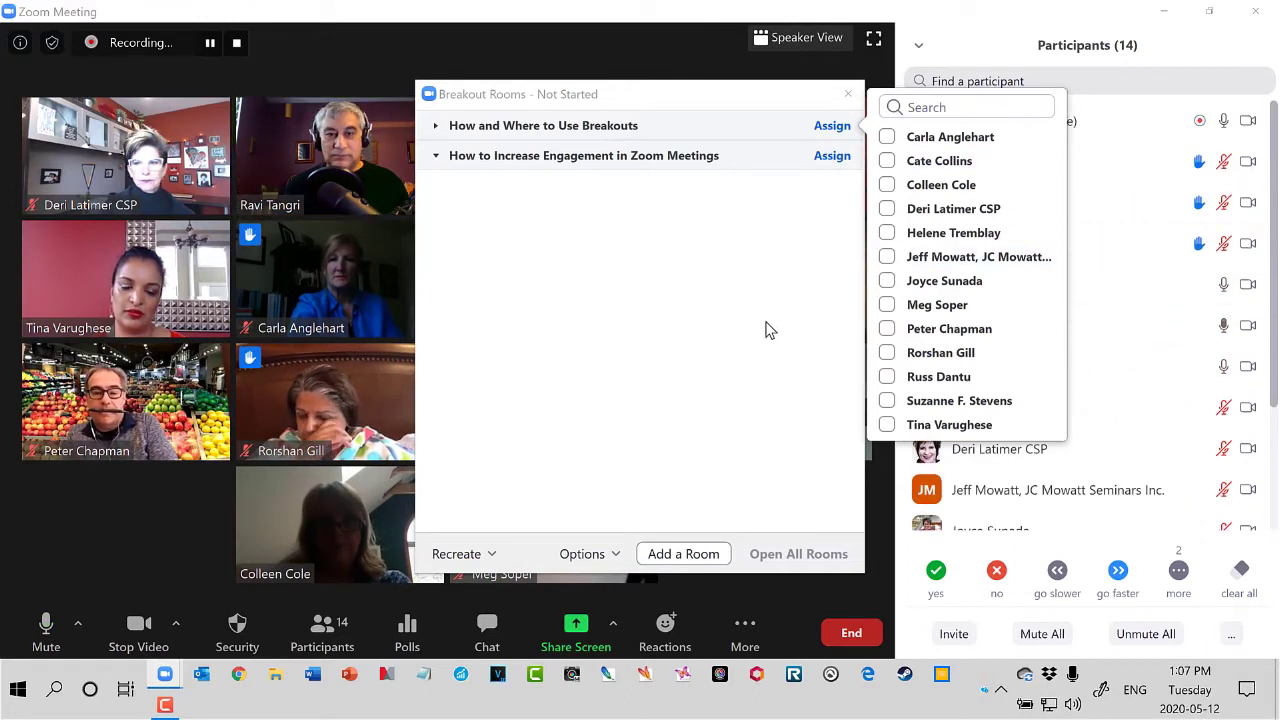
click(731, 327)
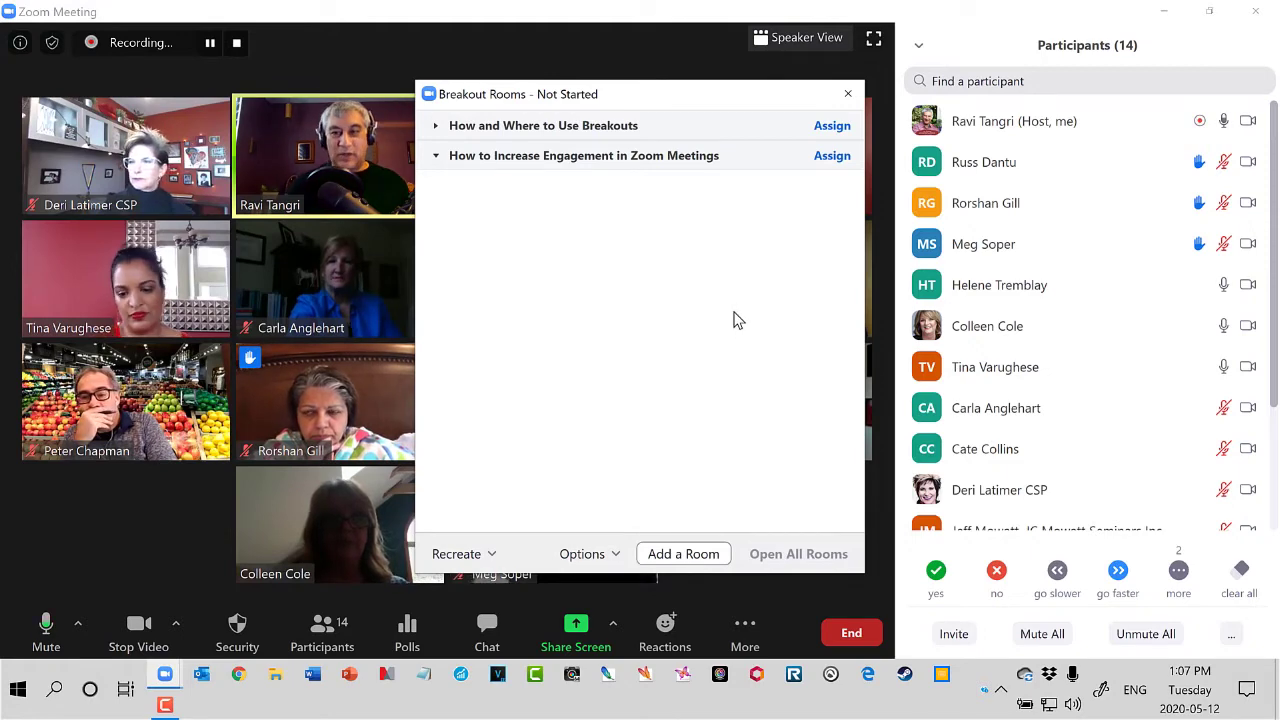
- Move the breakout rooms window aside and assign the four participants with raised hands to "How and Where to Use Breakouts"
click(830, 128)
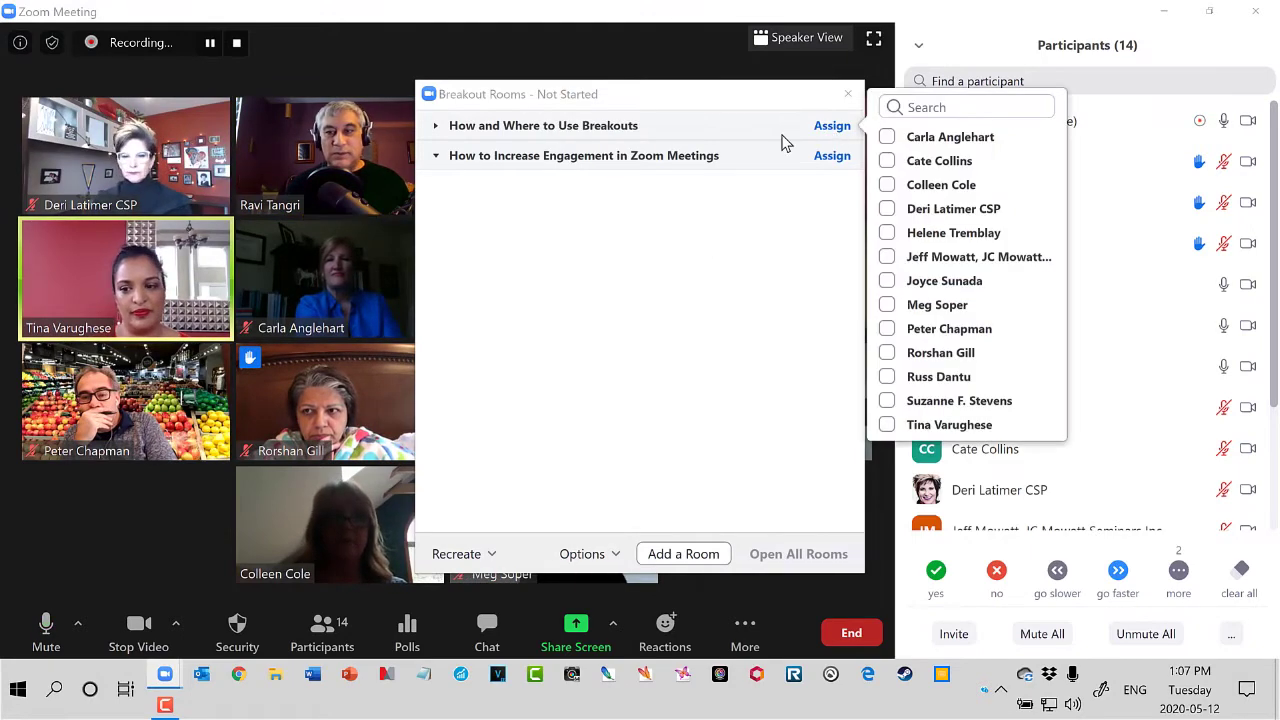
drag(749, 98, 353, 128)
click(444, 151)
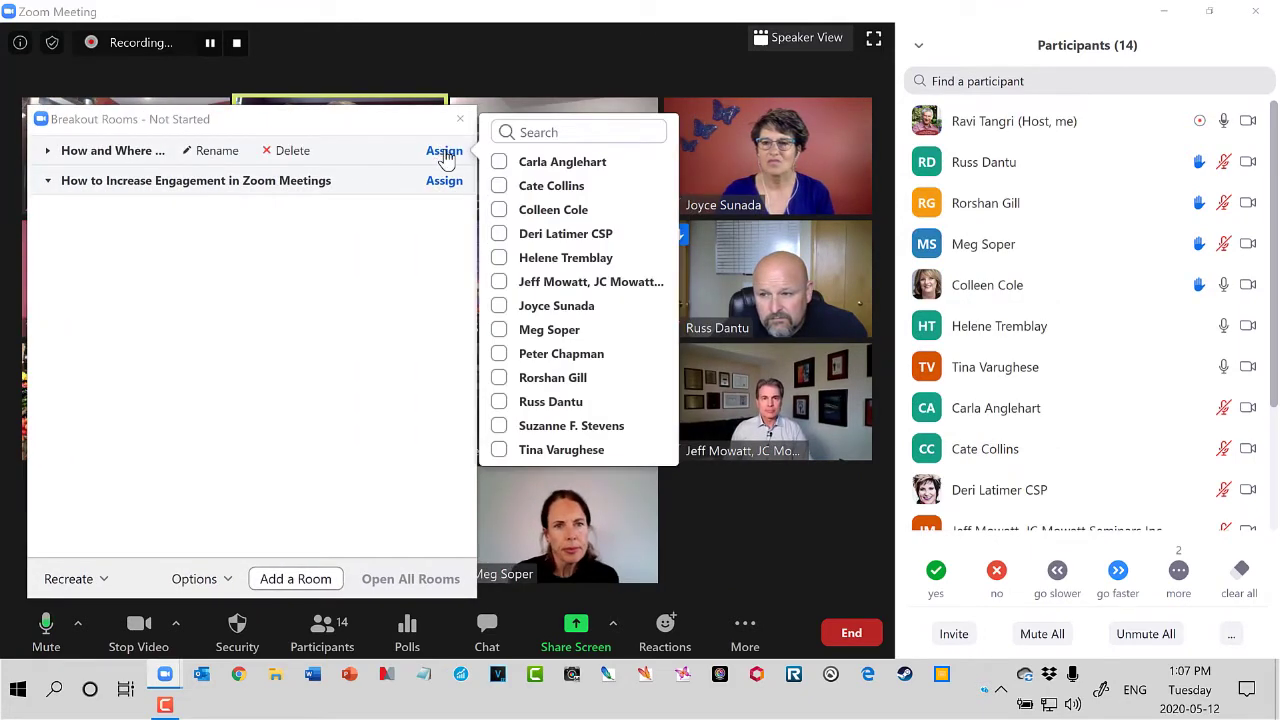
click(499, 402)
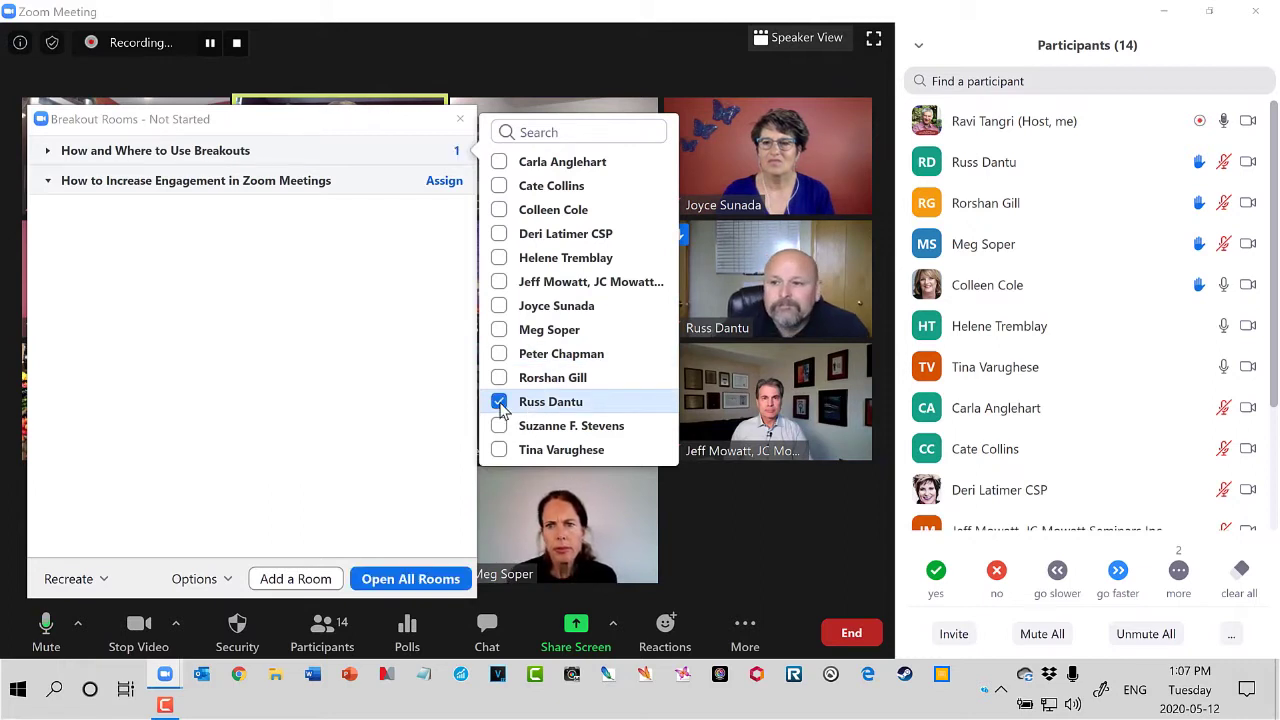
click(511, 390)
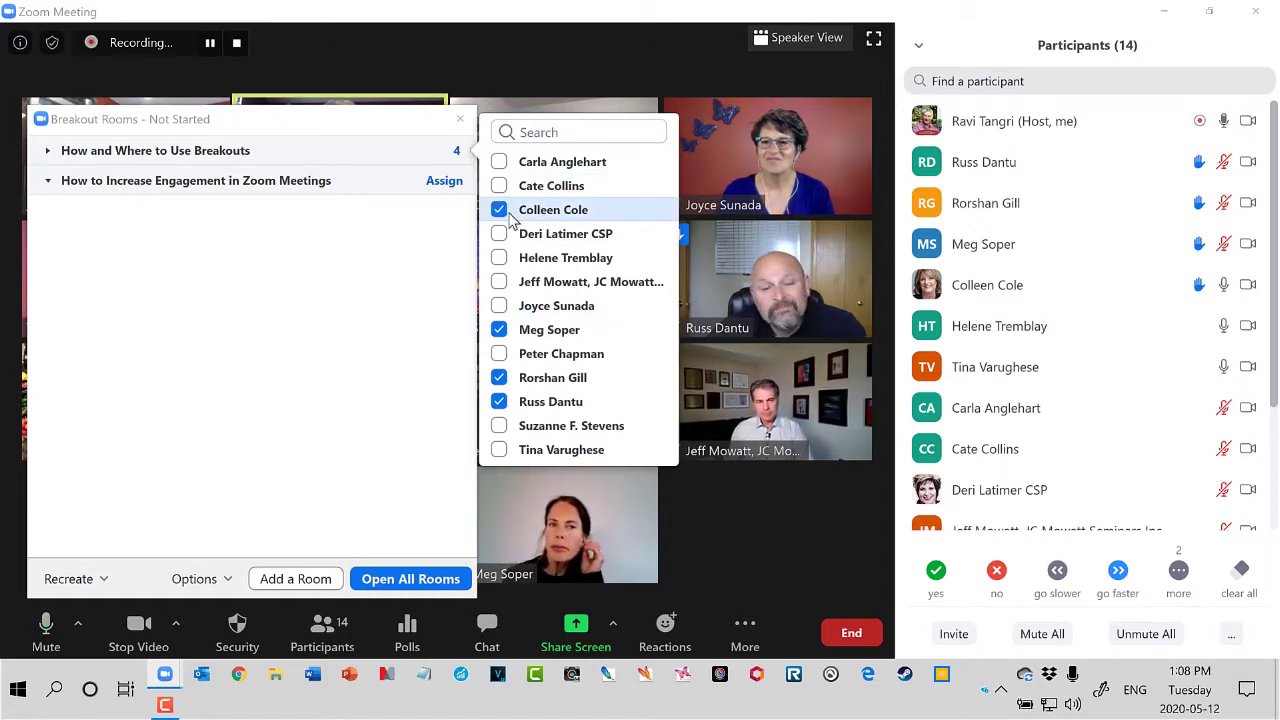
click(293, 308)
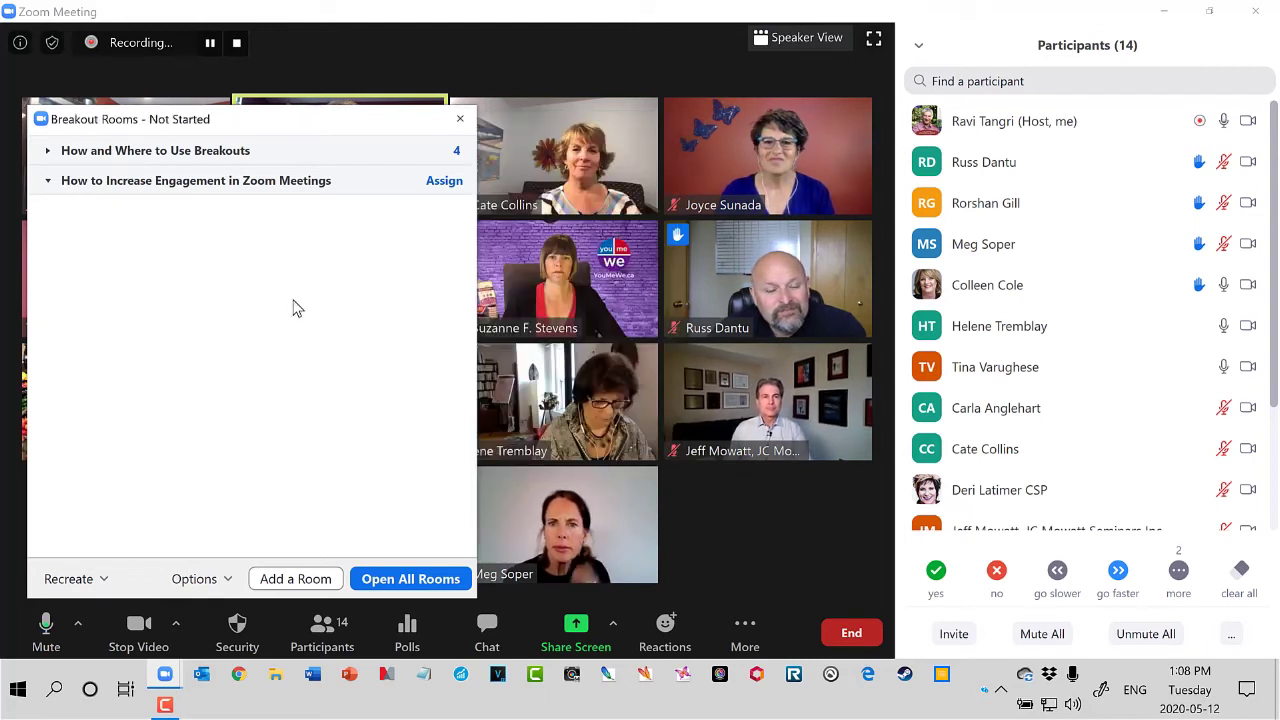
- Clear all raised hands and assign the nine remaining participants to "How to Increase Engagement in Zoom Meetings"
click(444, 183)
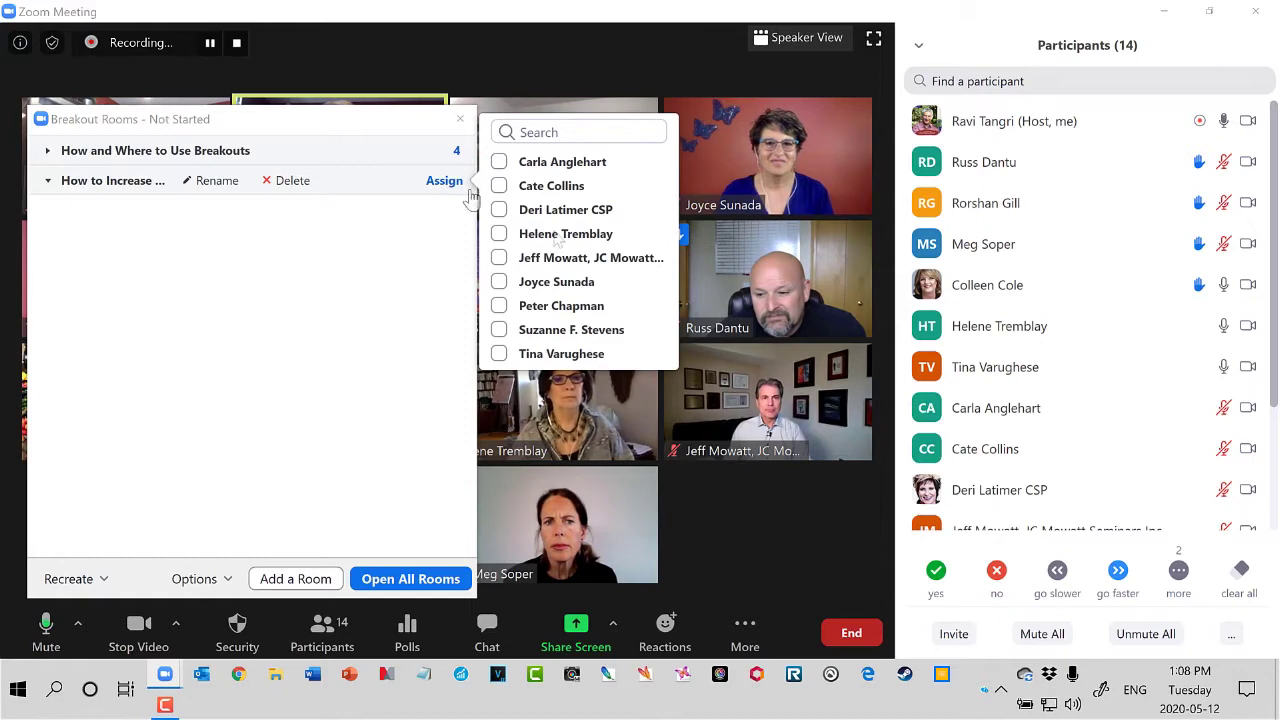
click(1241, 572)
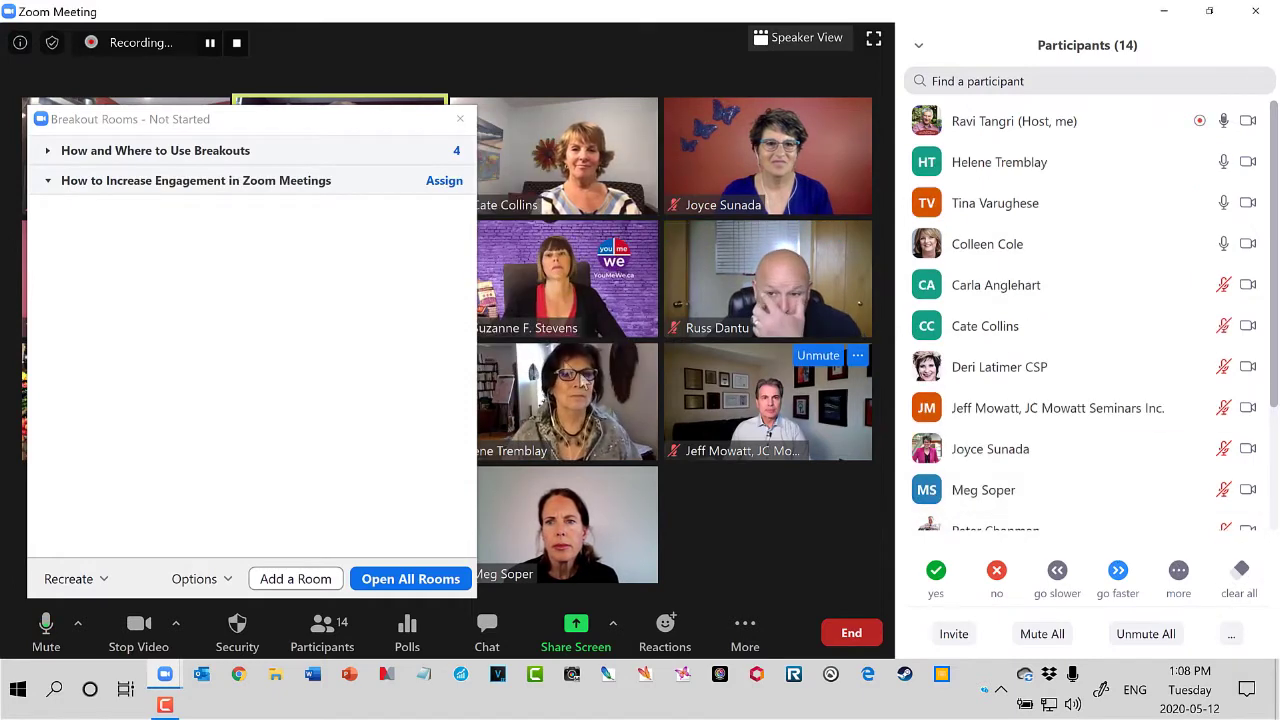
click(452, 184)
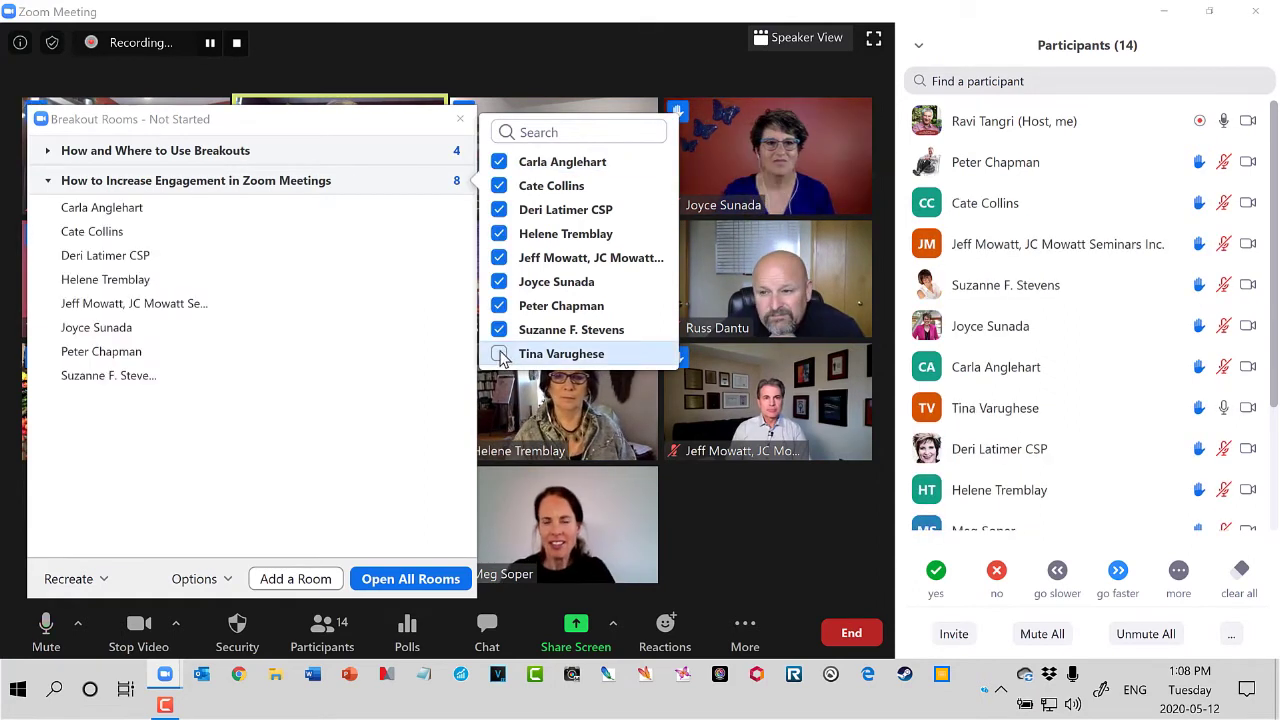
click(499, 353)
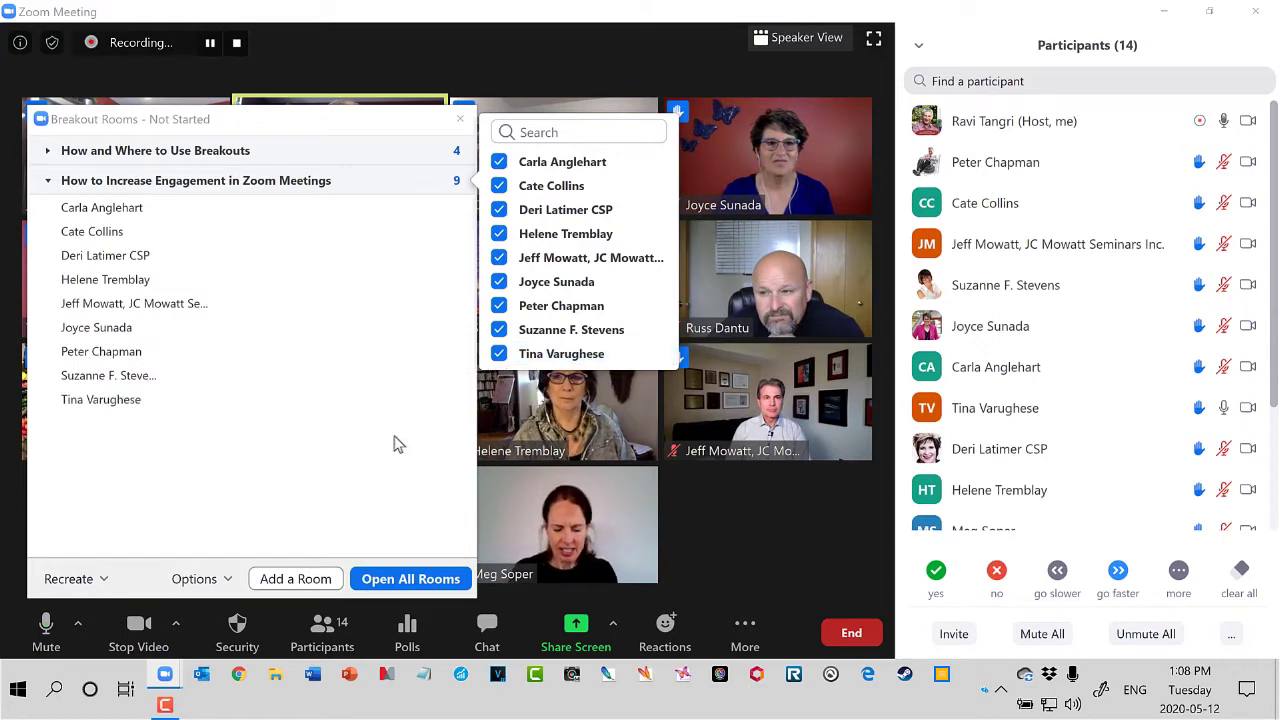
click(380, 465)
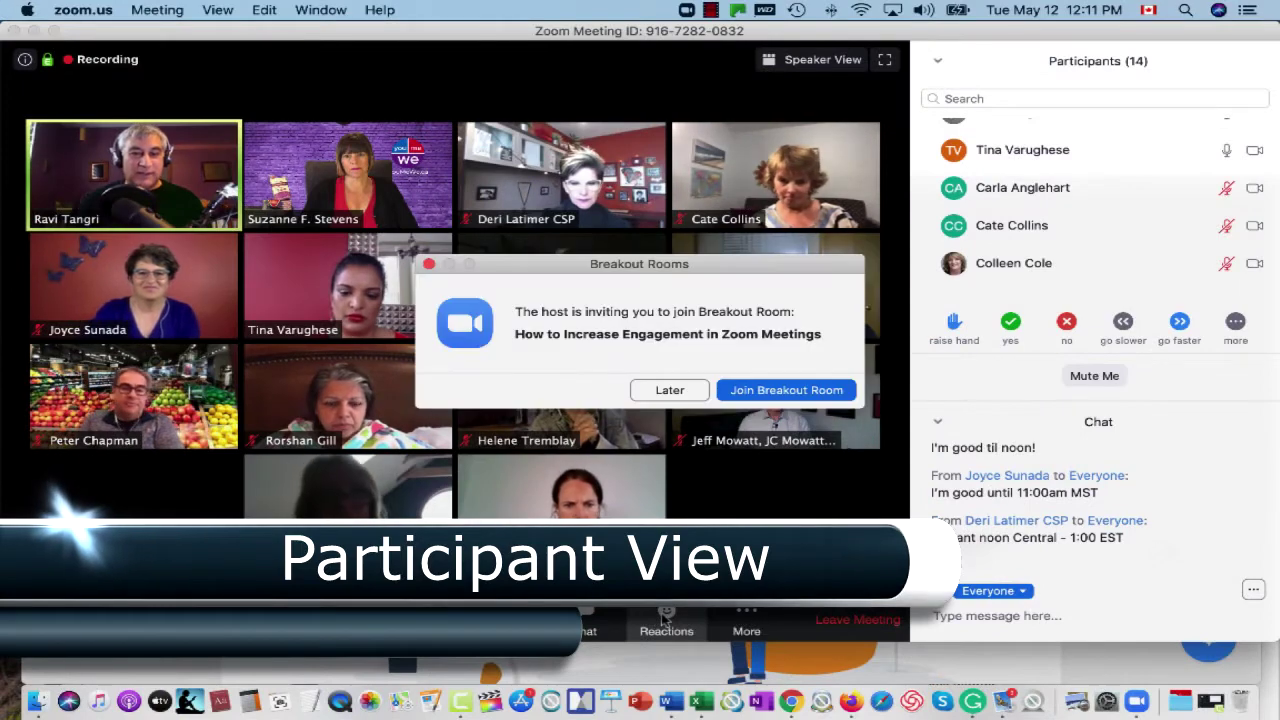
- Join the "How to Increase Engagement in Zoom Meetings" breakout room as a participant and try to start recording there
click(768, 391)
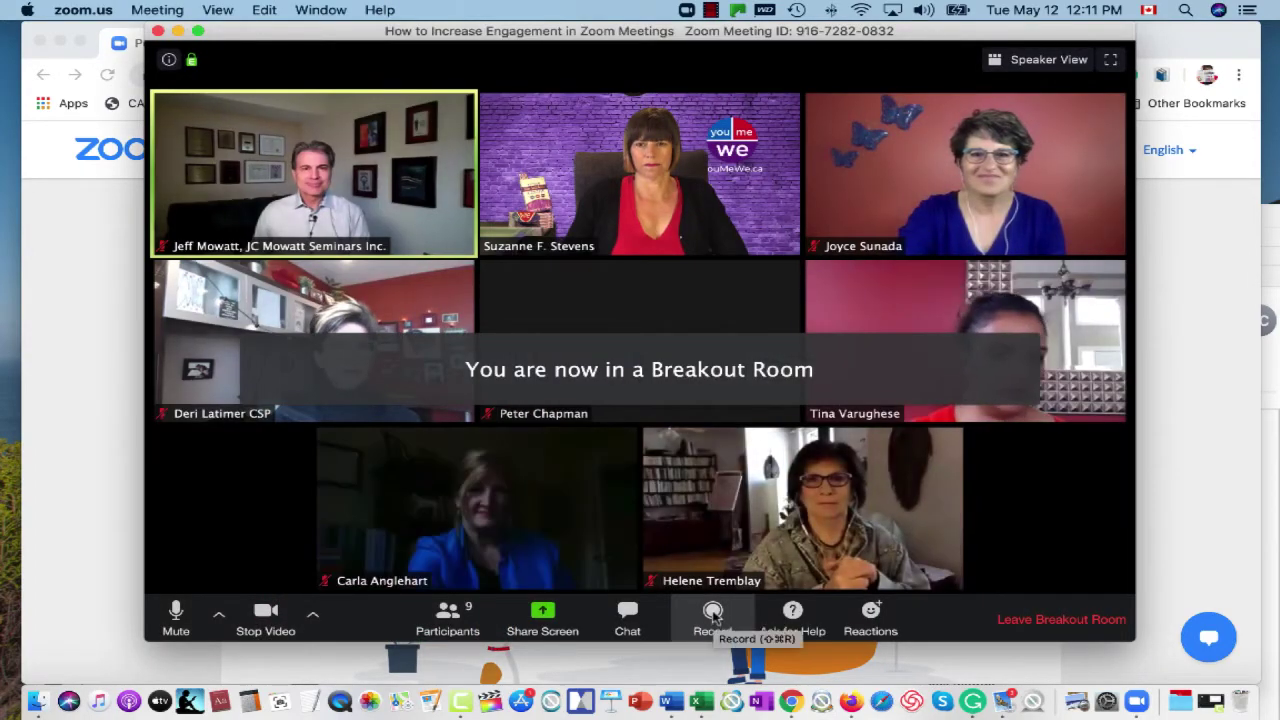
click(713, 617)
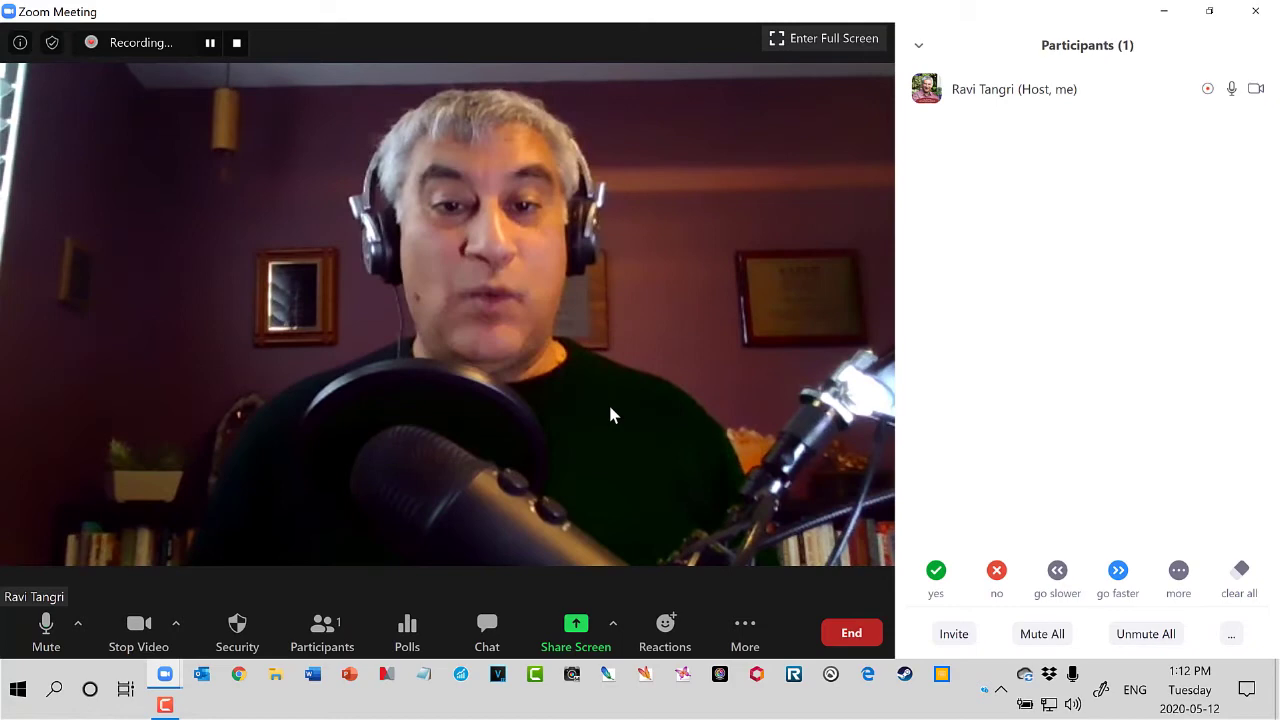
- Hide the participants list and check who is in each breakout room
click(748, 626)
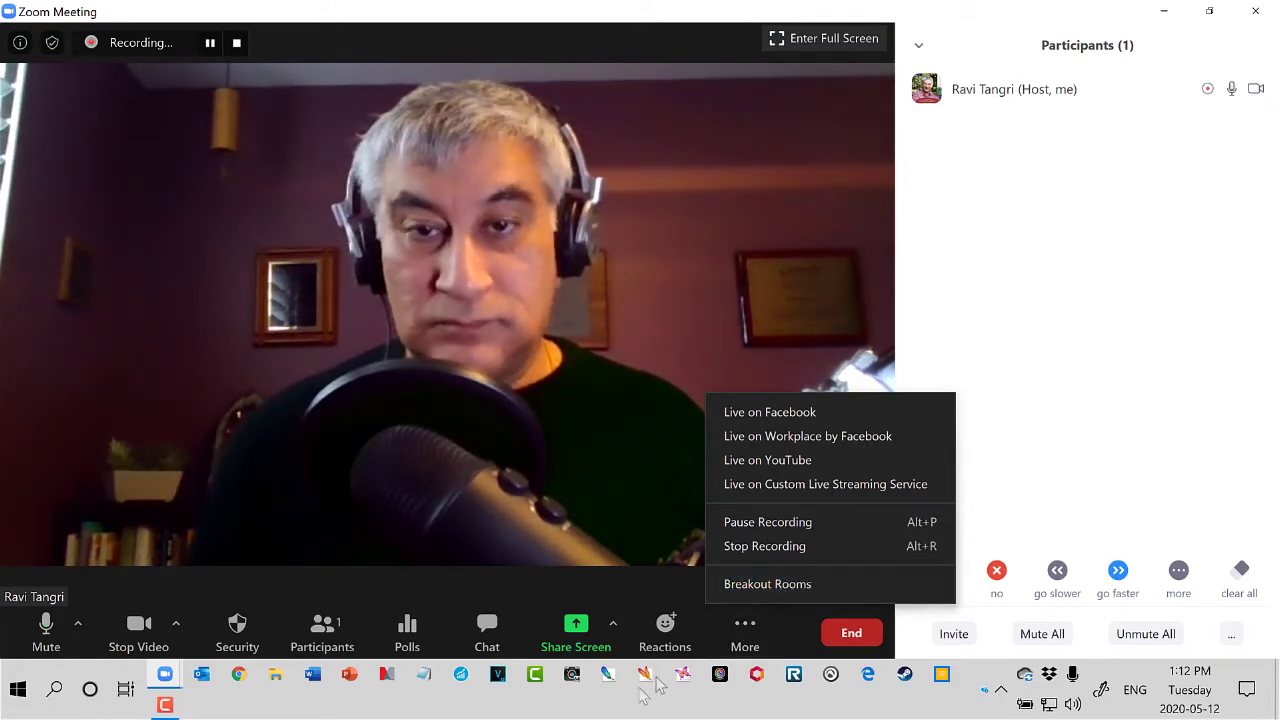
click(334, 640)
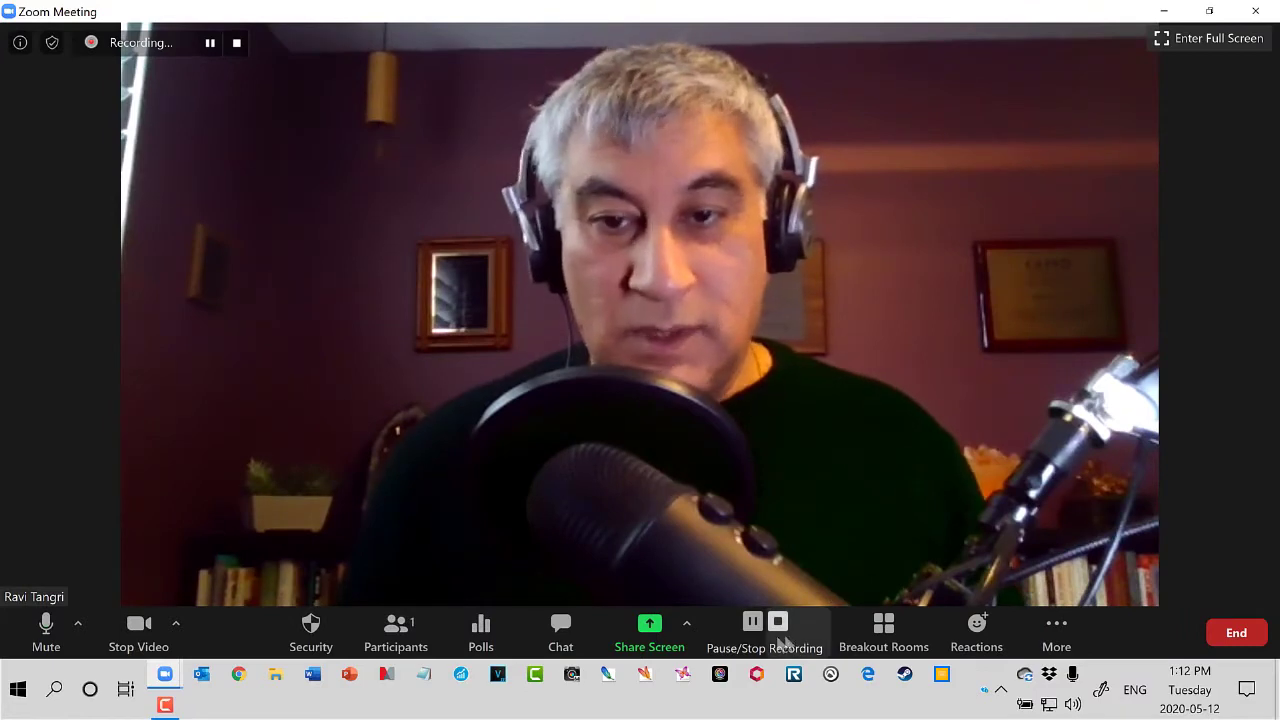
click(886, 630)
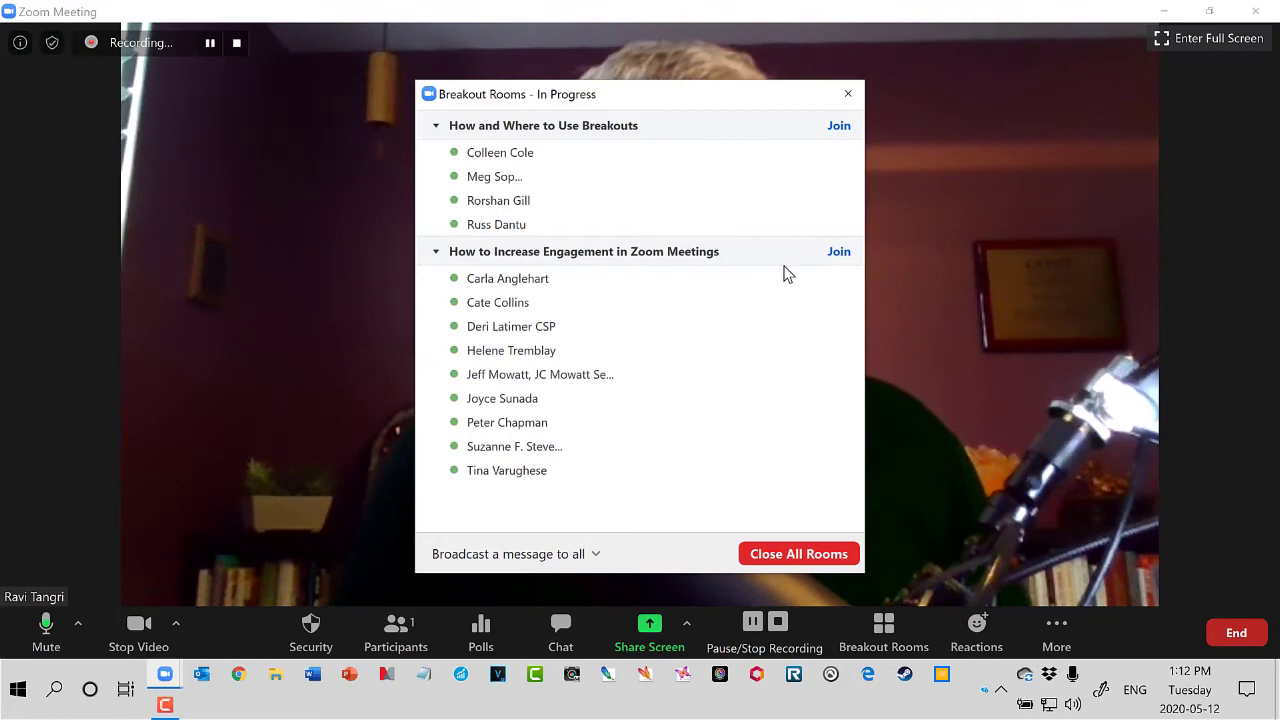
click(848, 94)
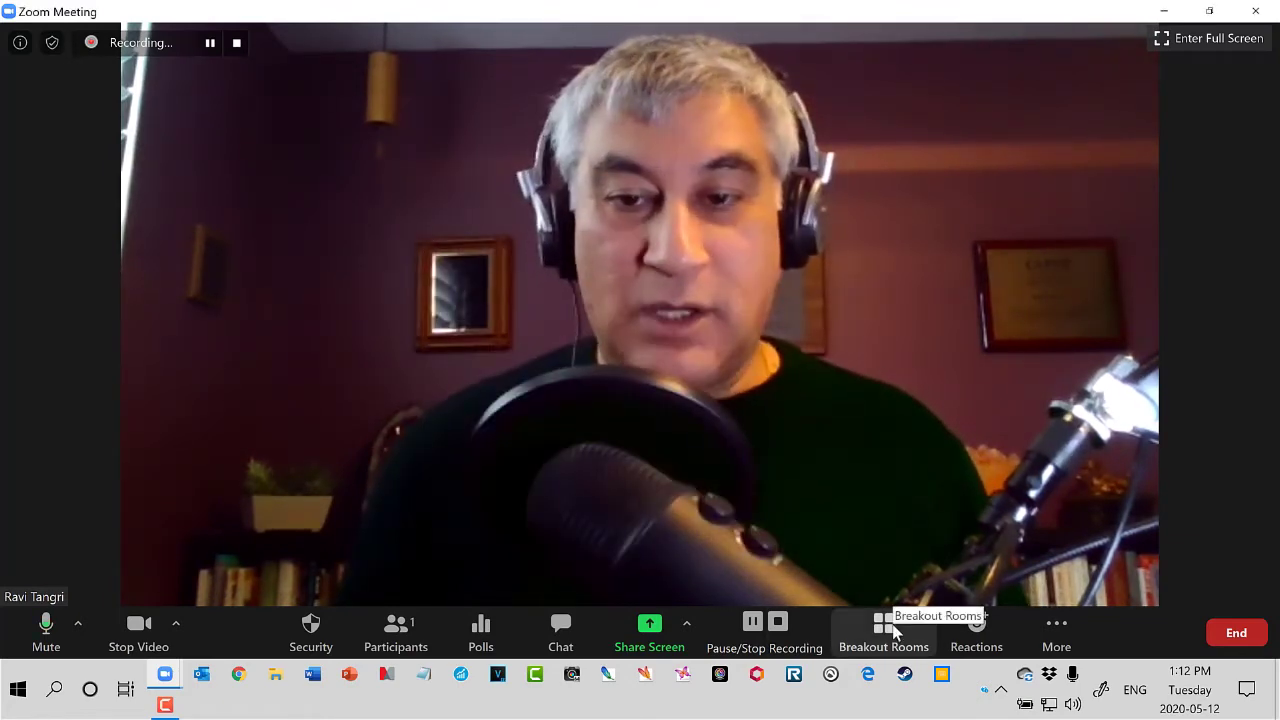
- Join the "How and Where to Use Breakouts" breakout room as host
click(884, 630)
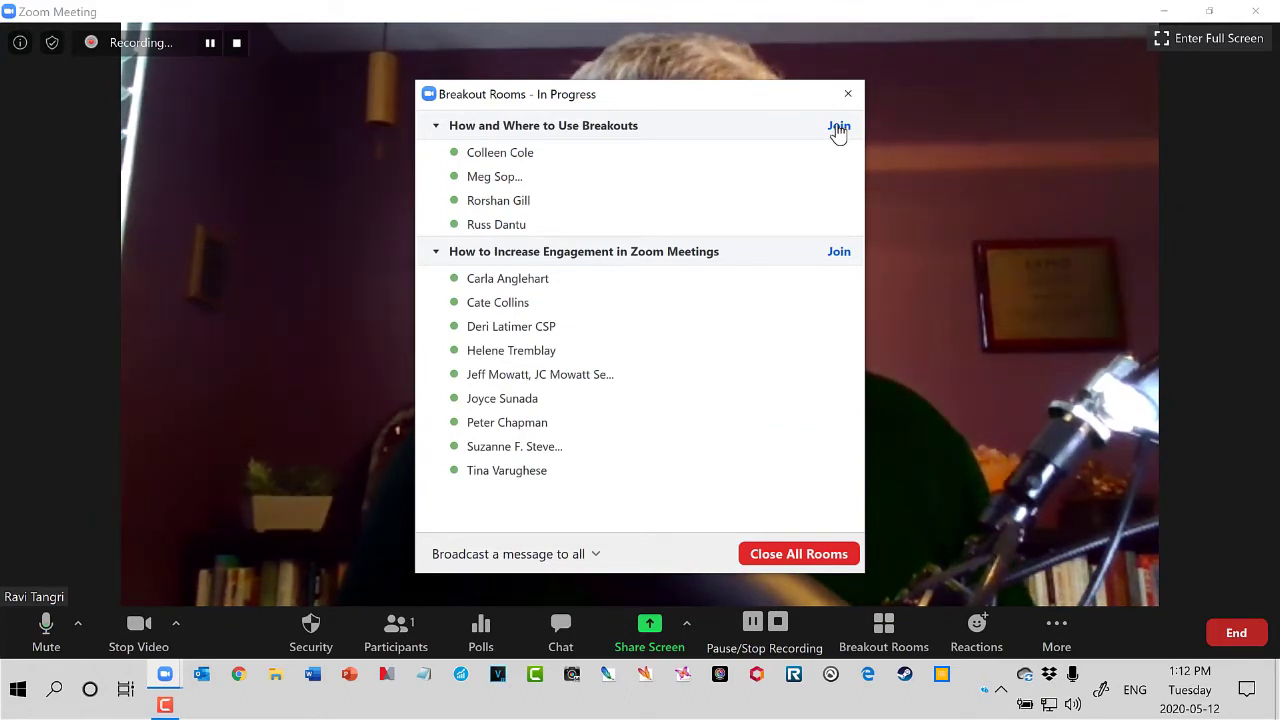
click(838, 130)
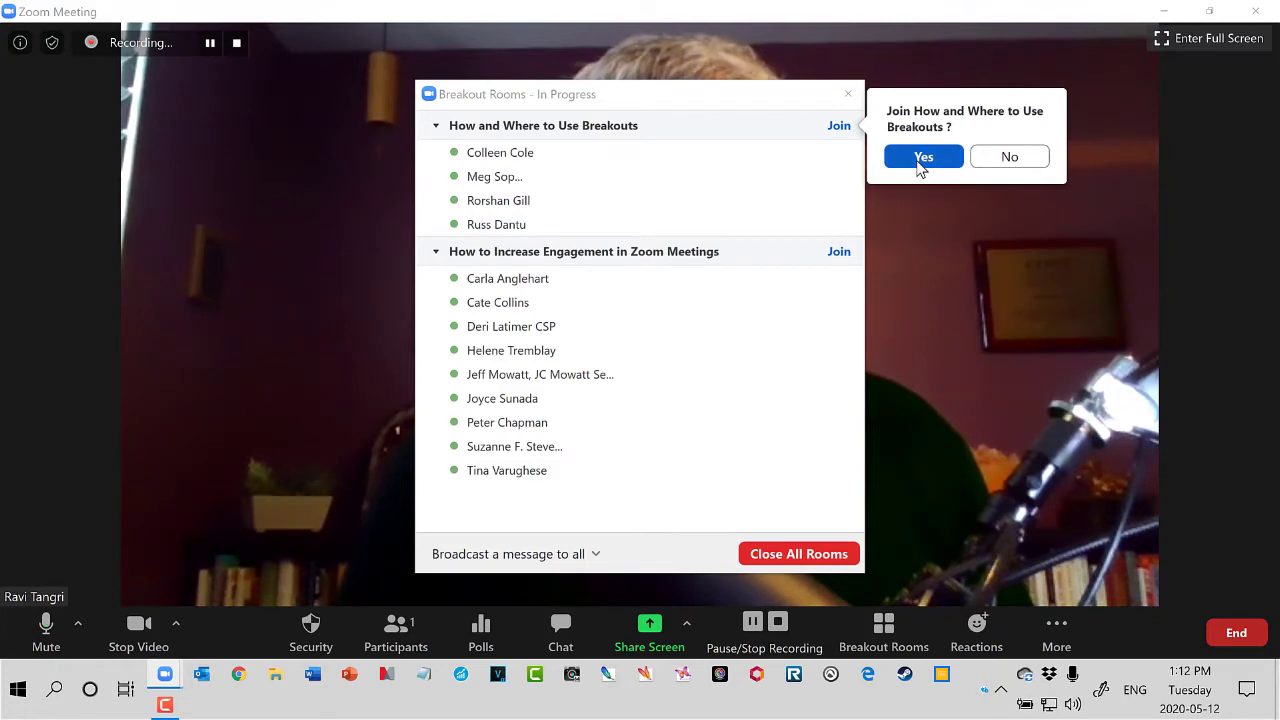
click(920, 160)
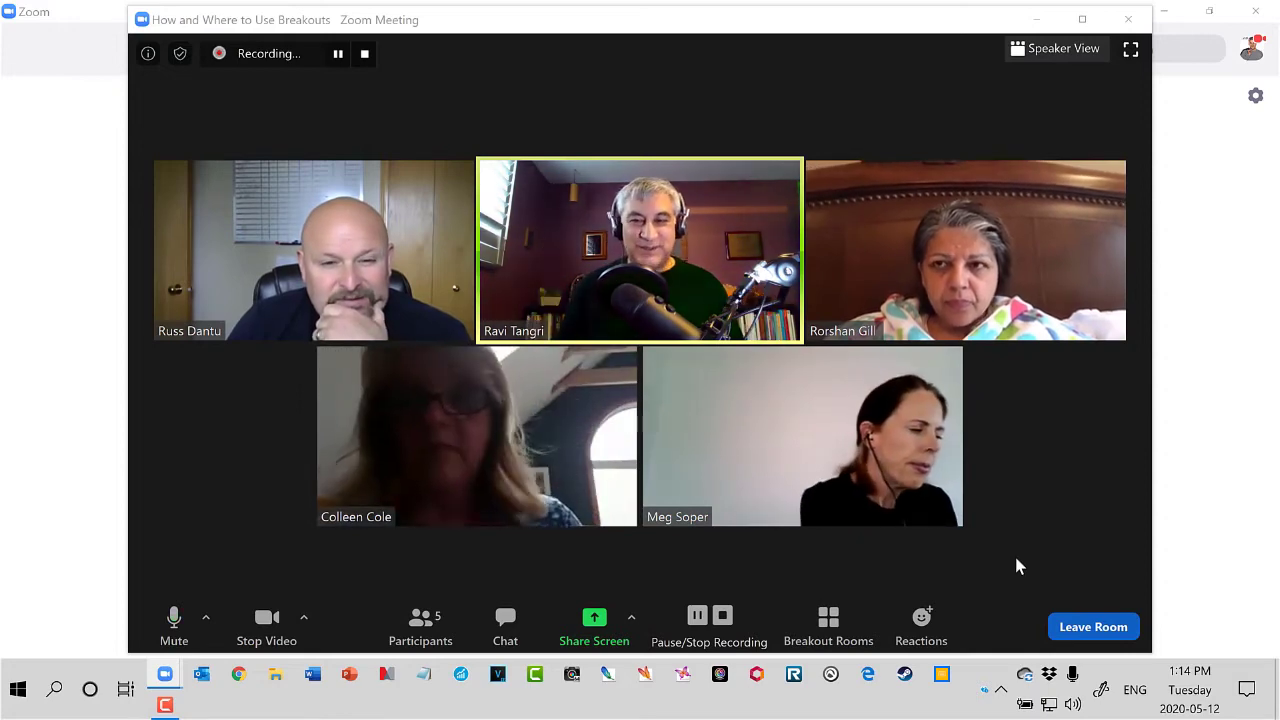
- Leave both visited breakout rooms, first "How and Where to Use Breakouts" and finally "How to Increase Engagement in Zoom Meetings"
click(1095, 630)
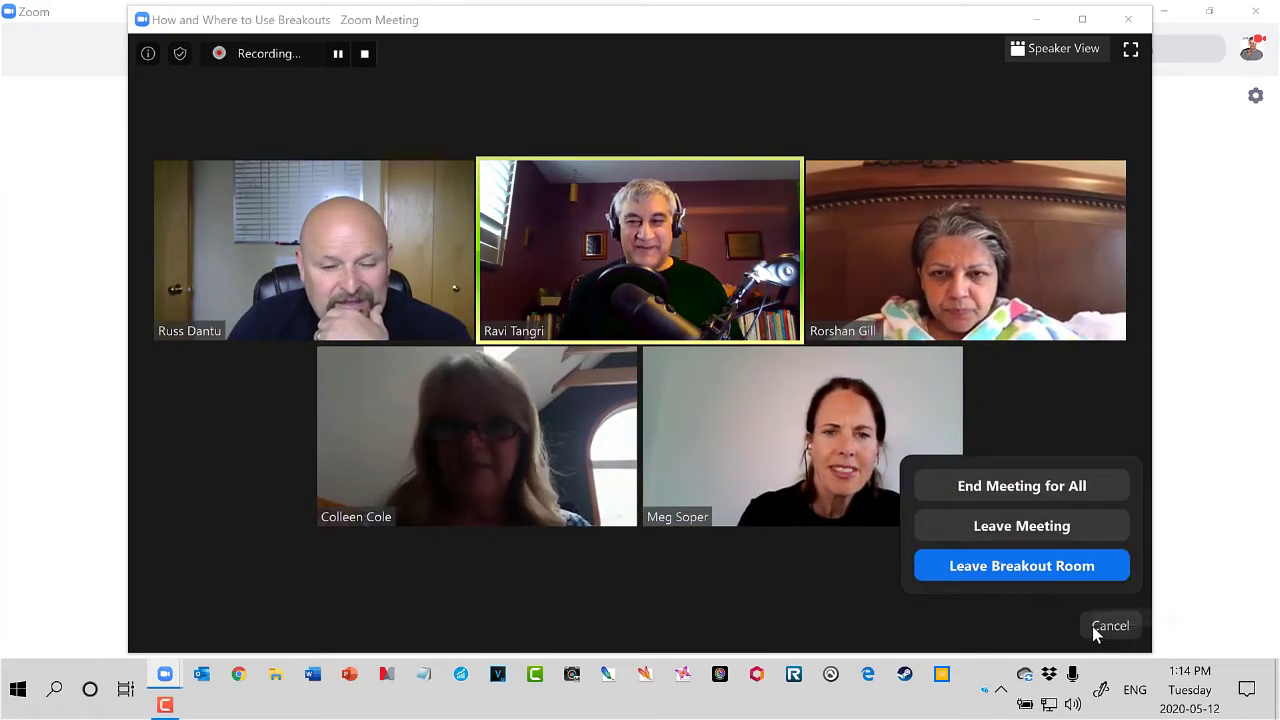
click(1015, 567)
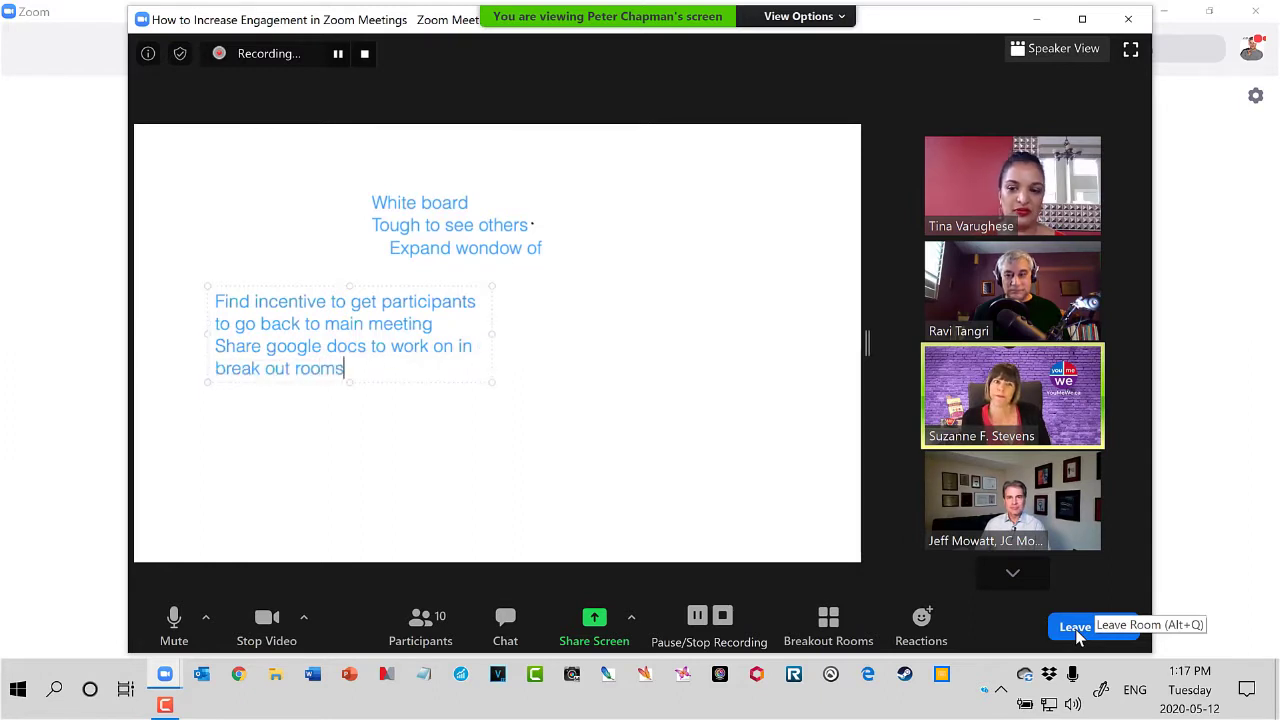
click(1076, 630)
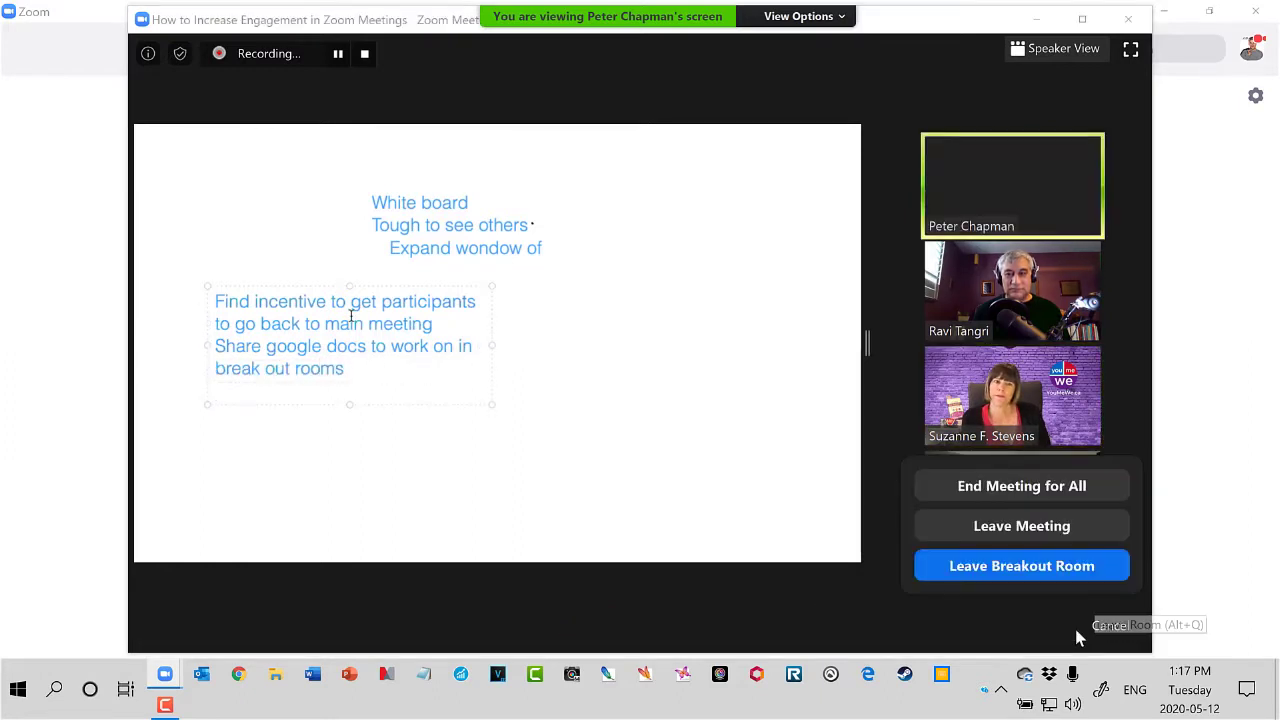
click(1007, 566)
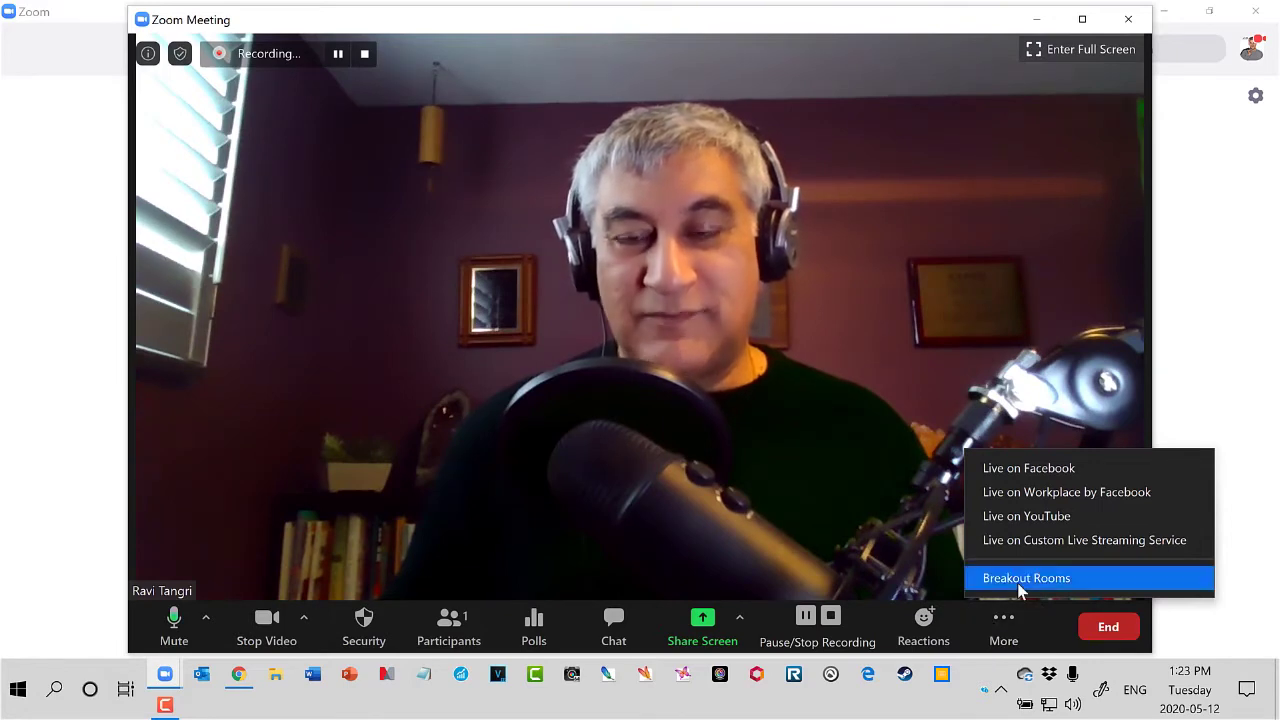
- Broadcast "2 minutes left. Please choose a spokesperson and identify the top 3 ideas you want to share with the whole group" to all breakout rooms
click(1014, 580)
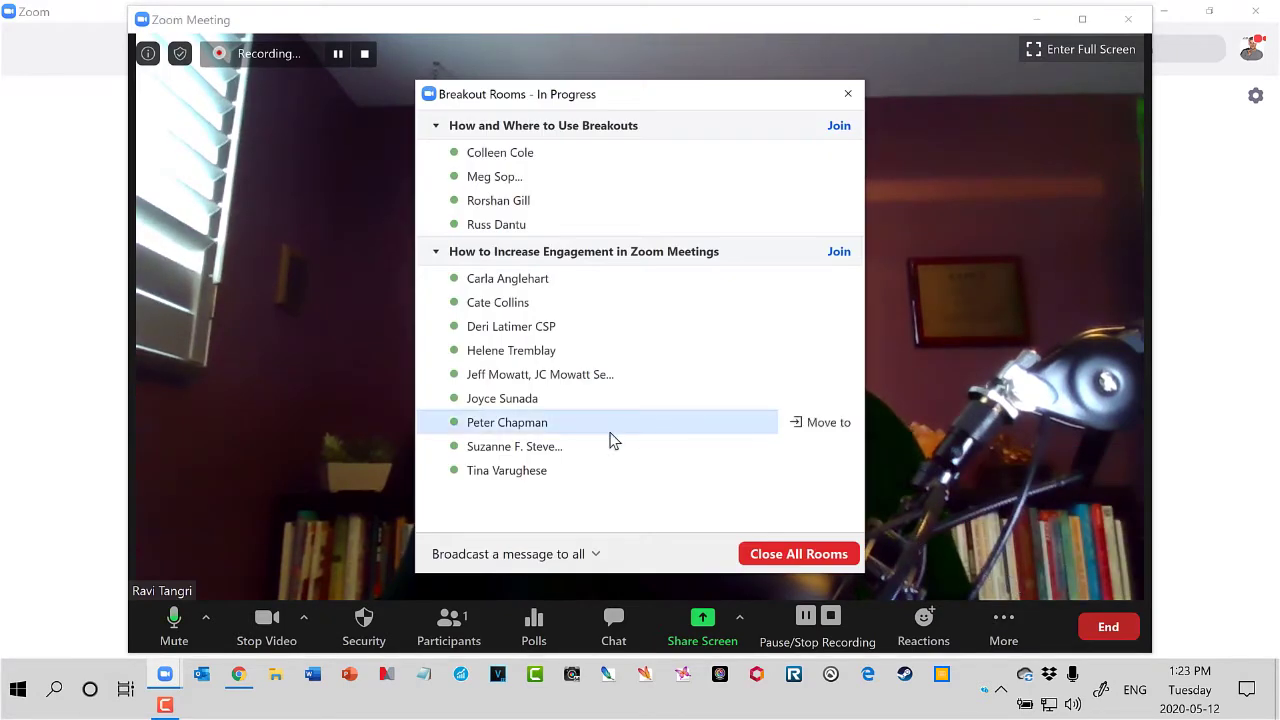
click(582, 556)
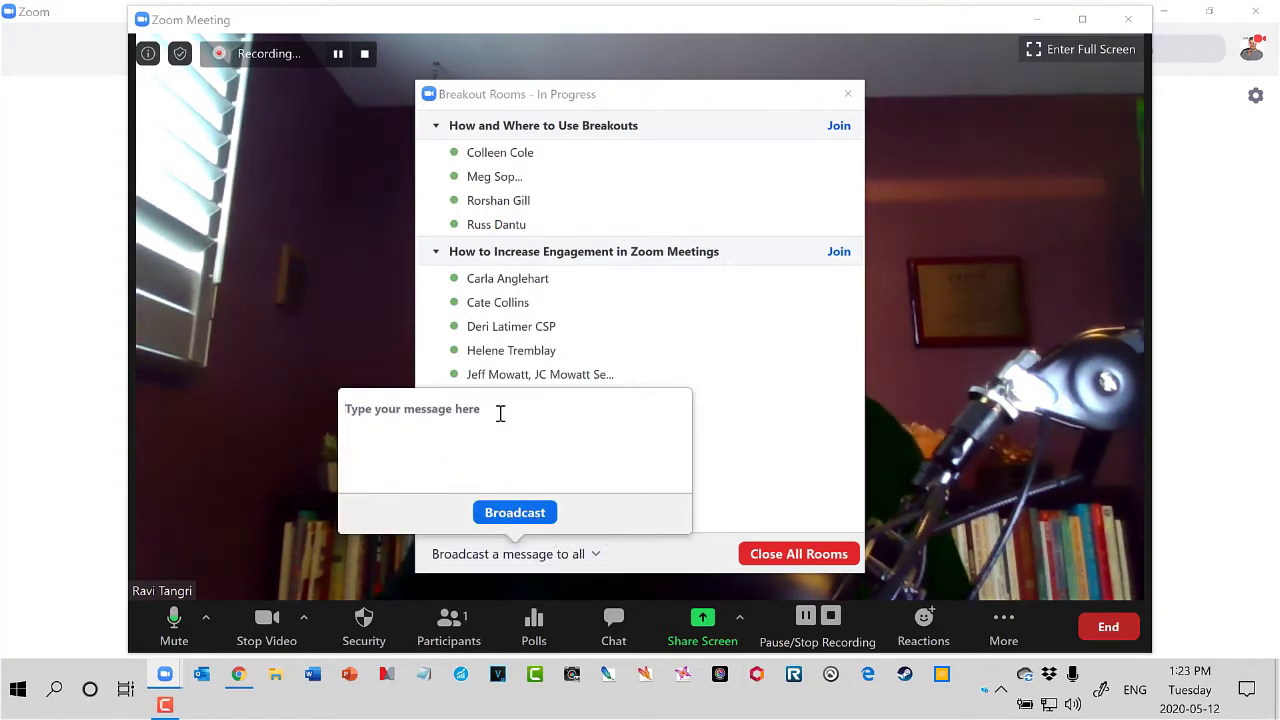
text(2 minutes left.  Plase)
key(BackSpace)
key(BackSpace)
key(BackSpace)
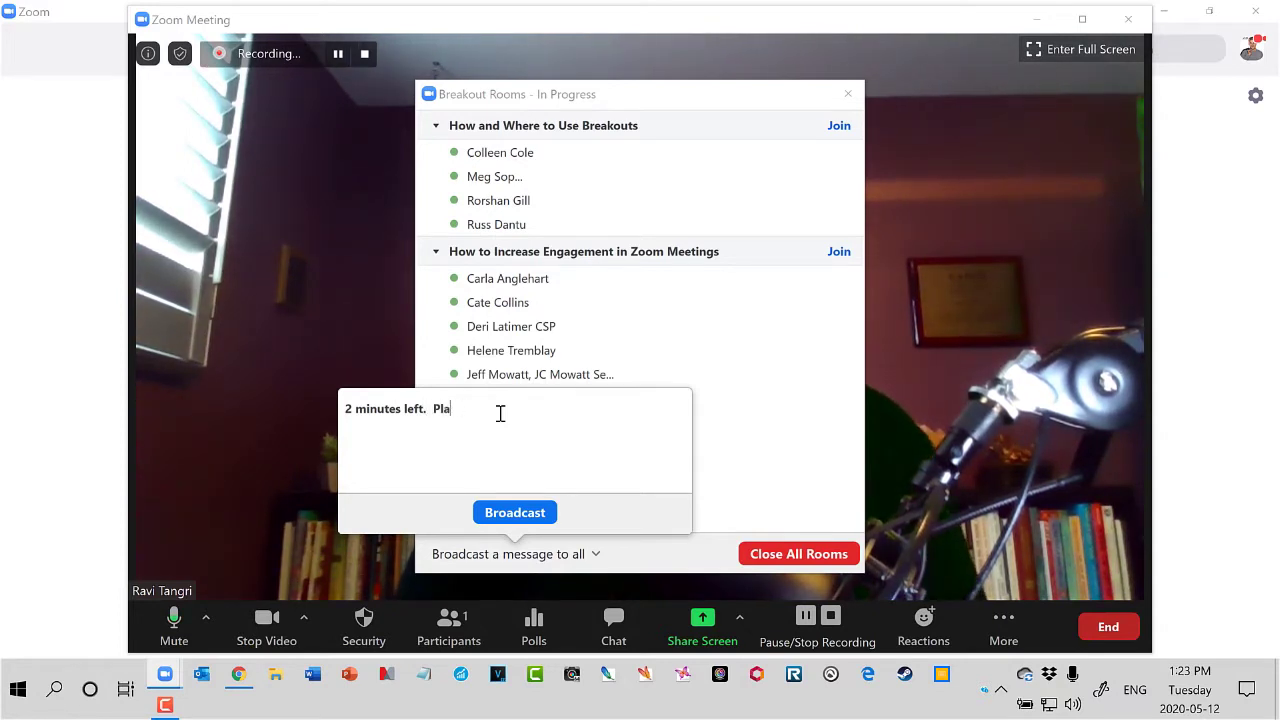
text(ease ge)
key(BackSpace)
key(BackSpace)
text(choose a spokespers n and identify the top)
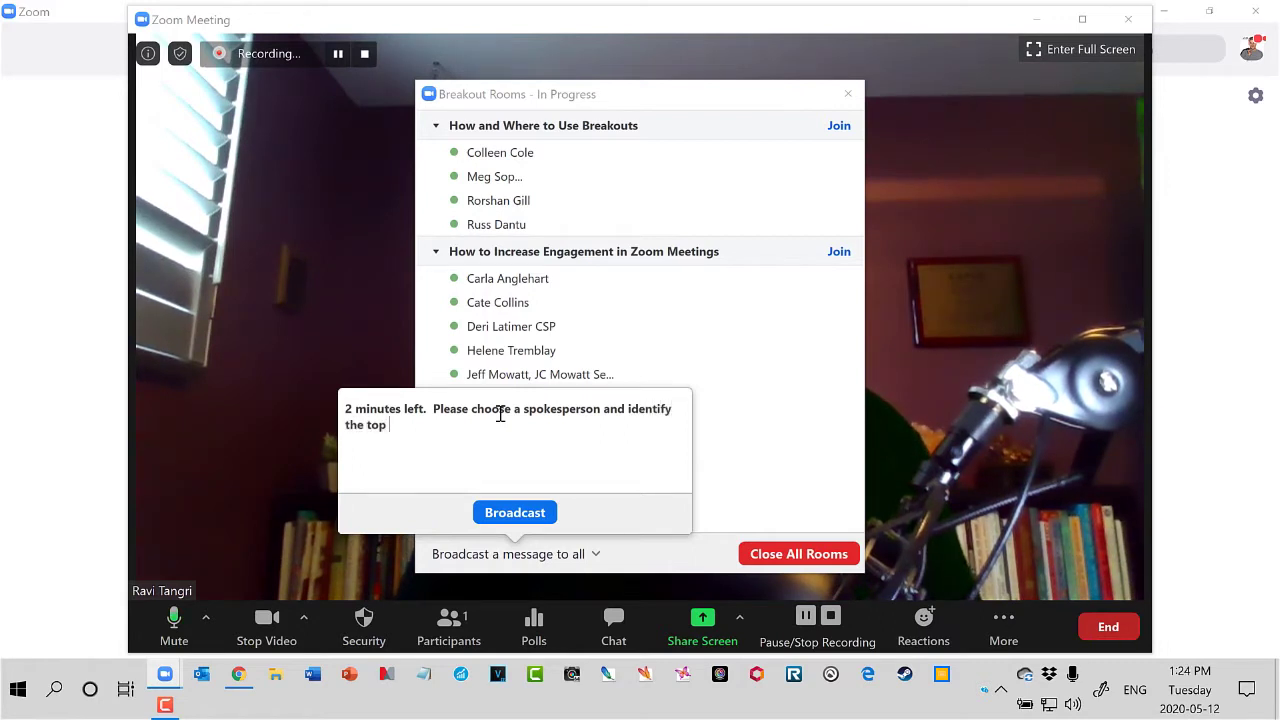
text(want to shar)
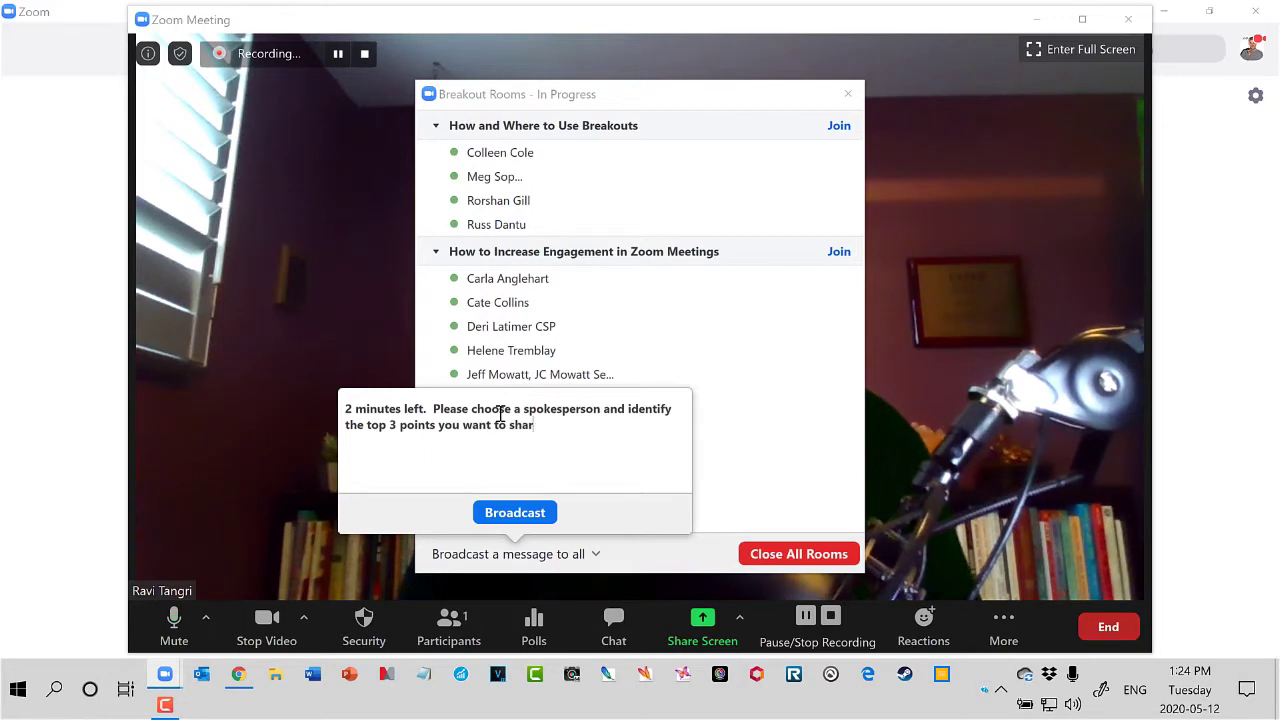
key(BackSpace)
key(BackSpace)
key(BackSpace)
key(BackSpace)
key(BackSpace)
key(BackSpace)
key(BackSpace)
key(BackSpace)
key(BackSpace)
key(BackSpace)
key(BackSpace)
key(BackSpace)
key(BackSpace)
key(BackSpace)
key(BackSpace)
key(BackSpace)
key(BackSpace)
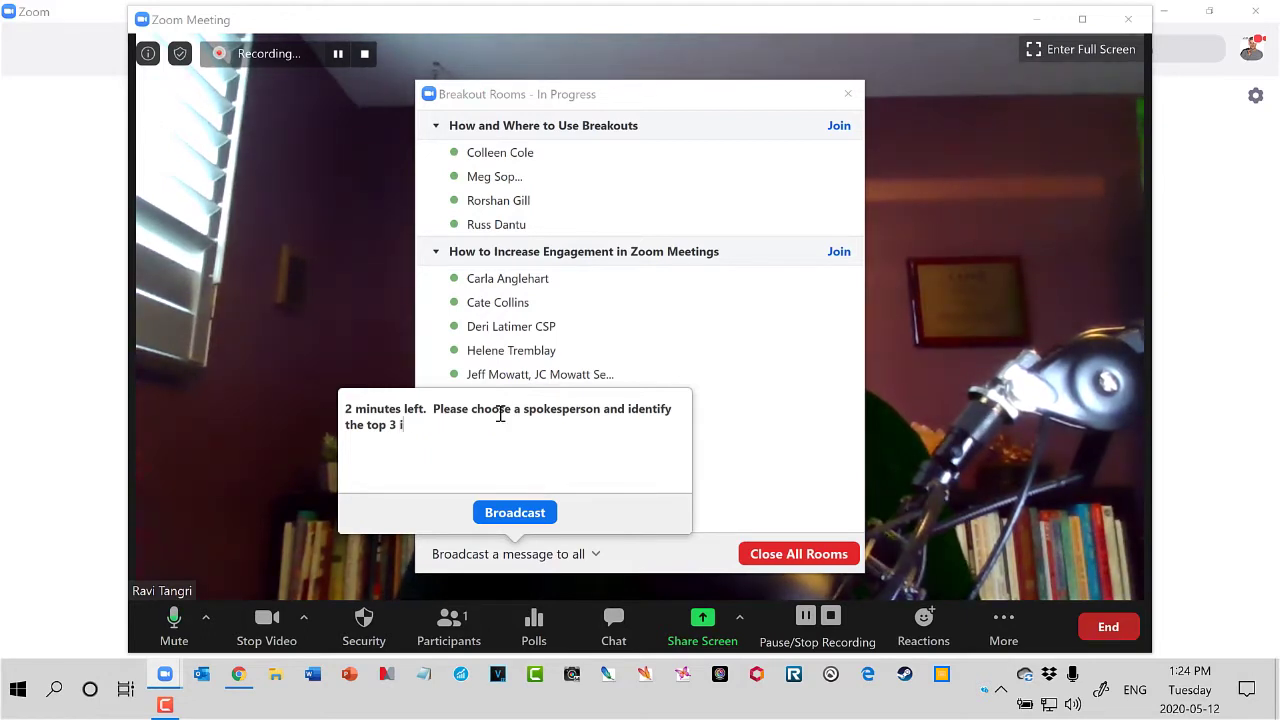
text(ideas you wan)
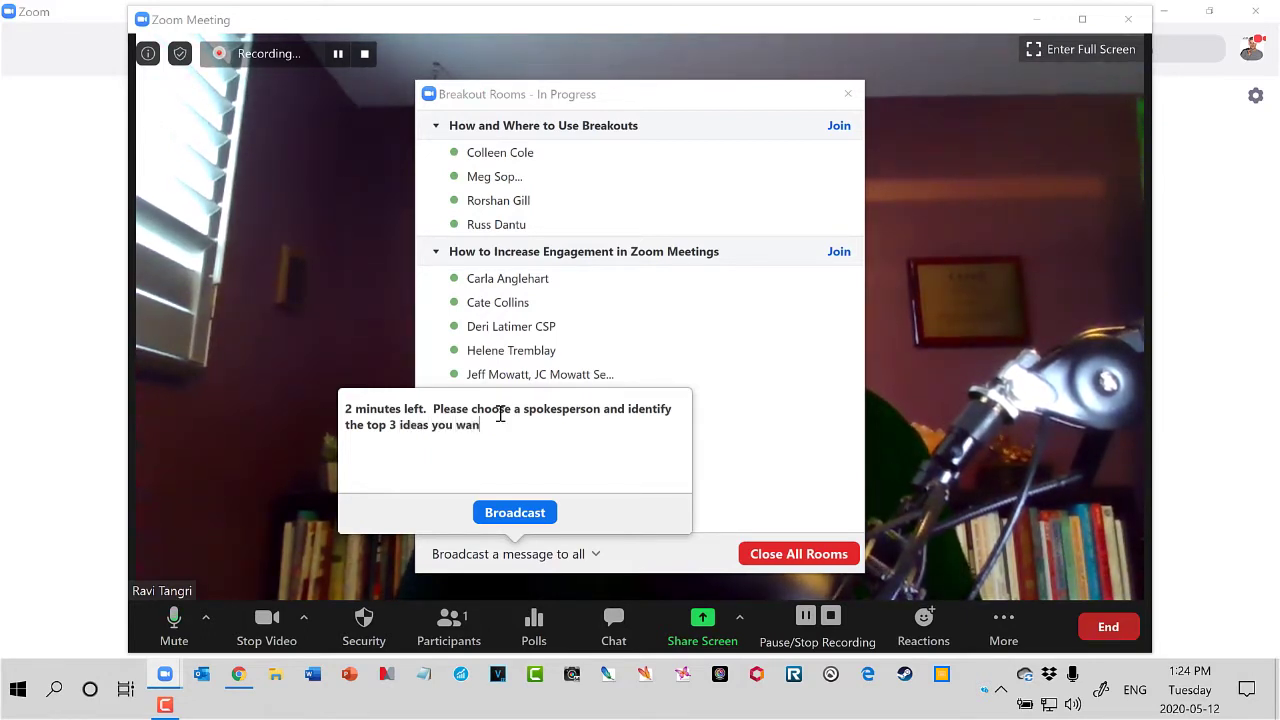
text(t to share with)
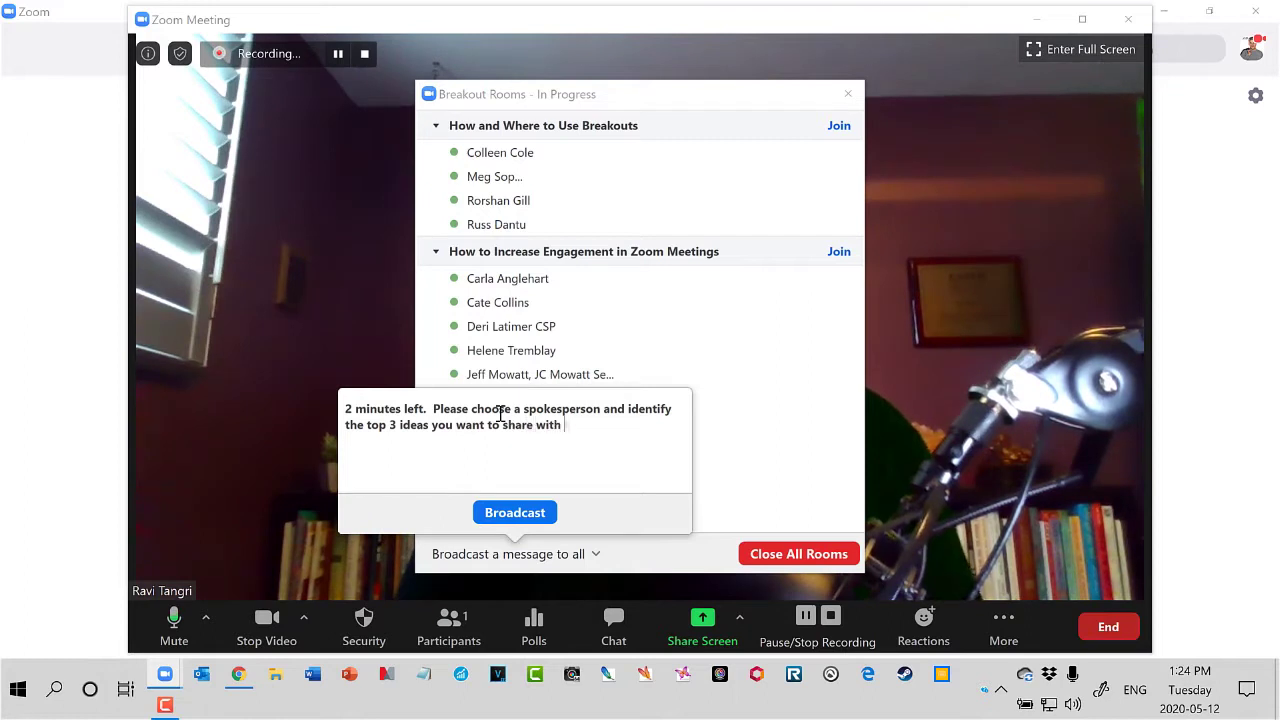
text( the whole group)
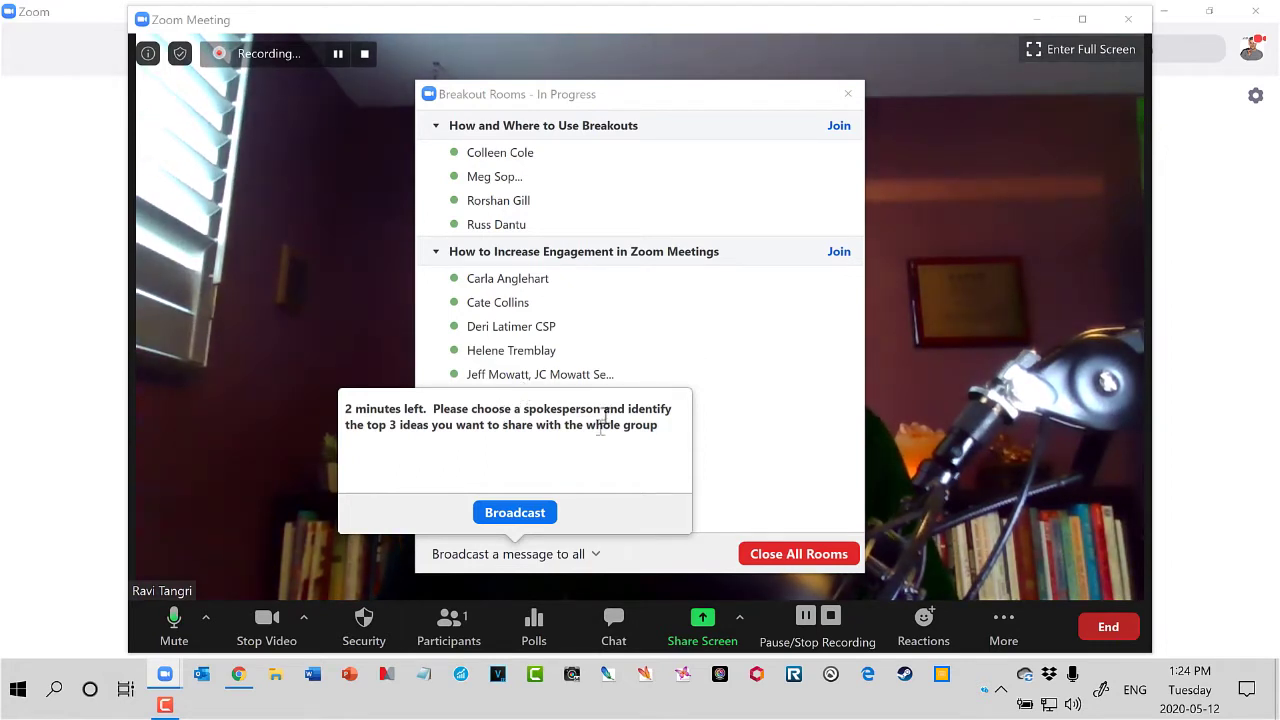
click(515, 513)
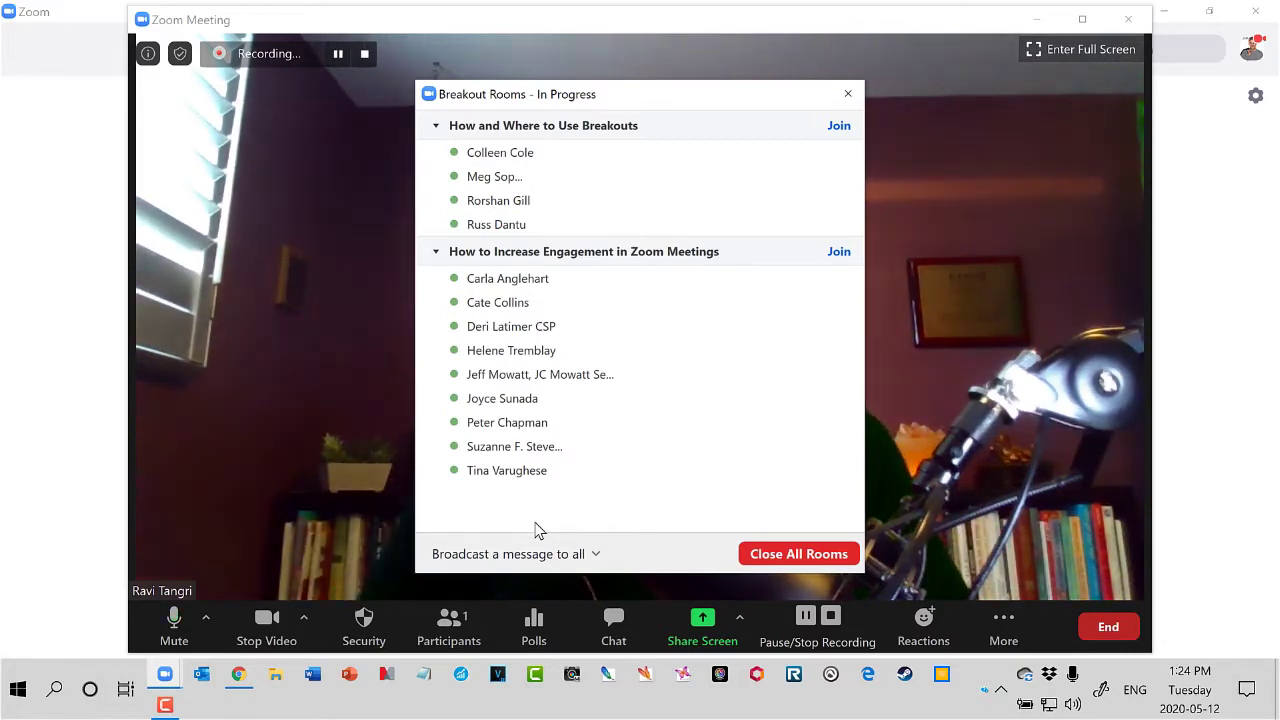
click(848, 95)
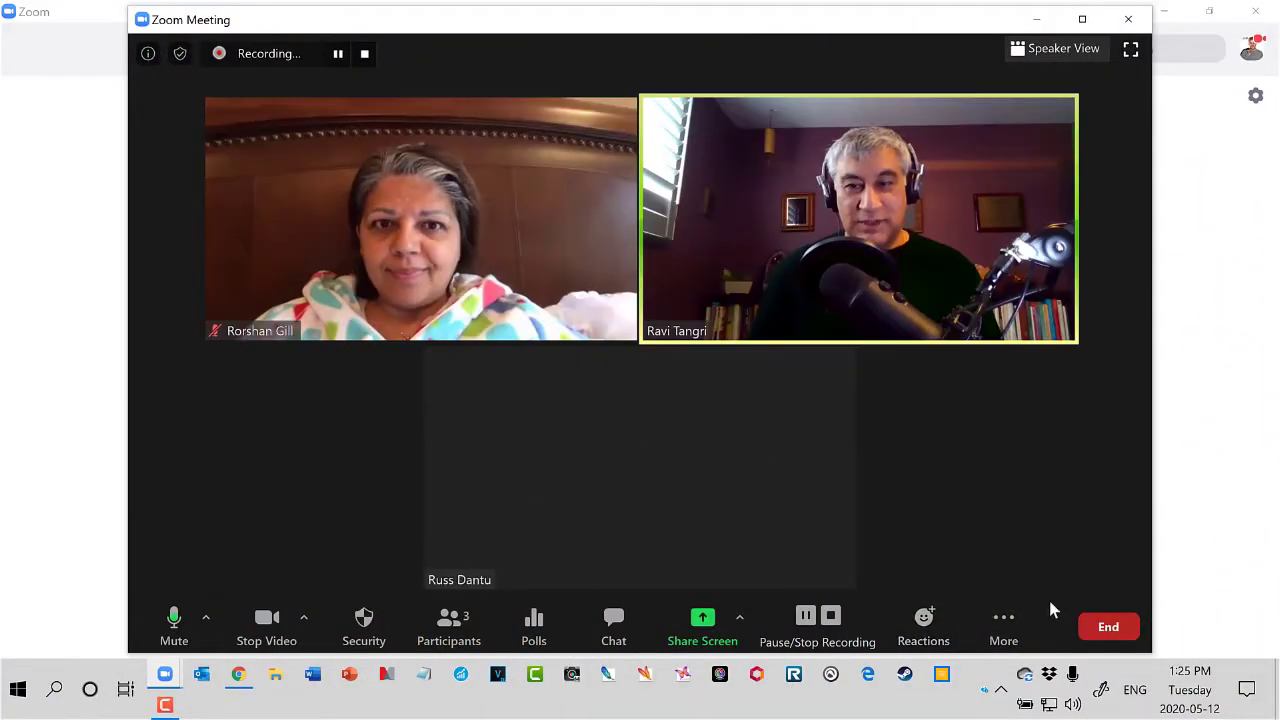
- Reopen the breakout rooms window, move it aside to uncover the participant videos, and close all breakout rooms
click(1003, 615)
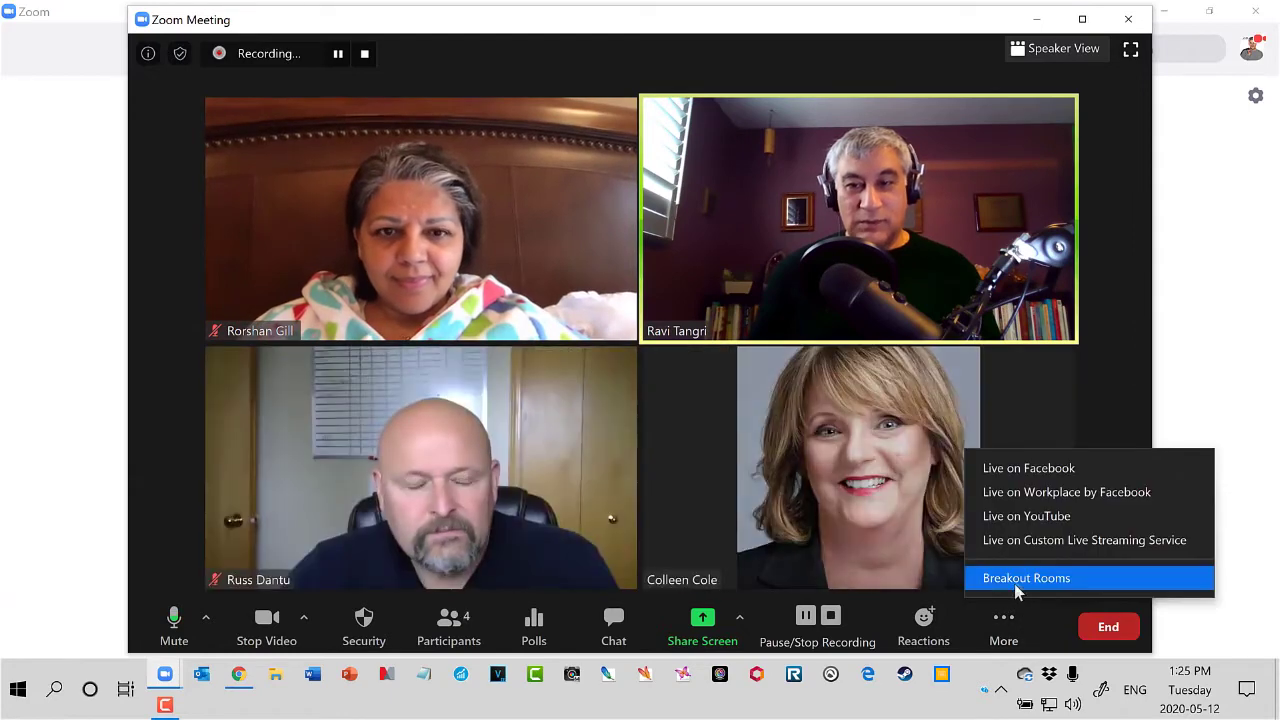
click(1020, 580)
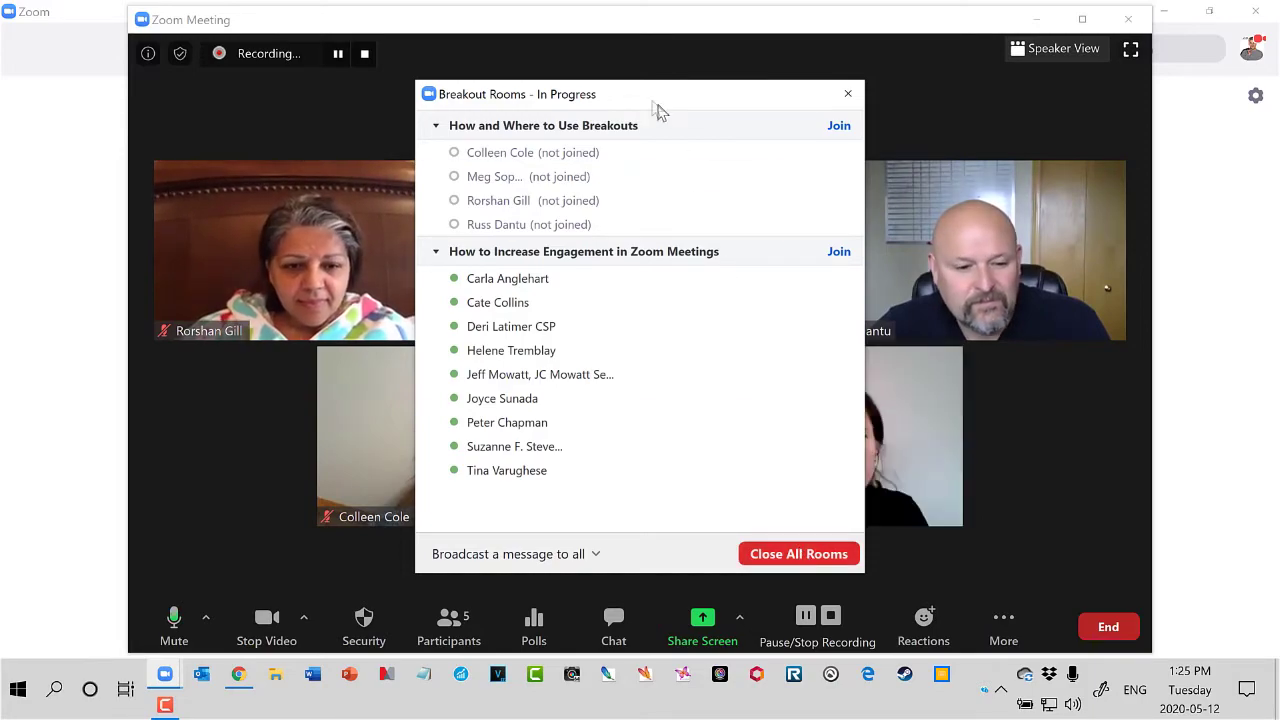
drag(655, 98, 389, 103)
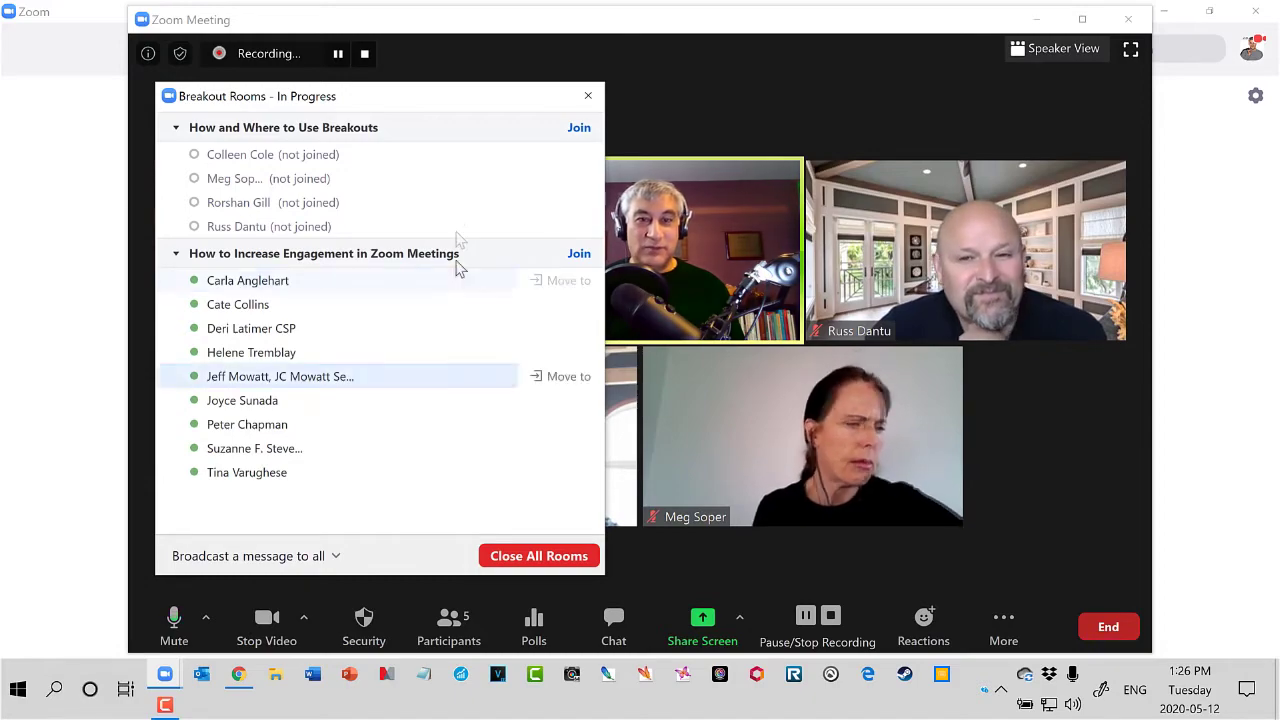
drag(402, 107, 429, 117)
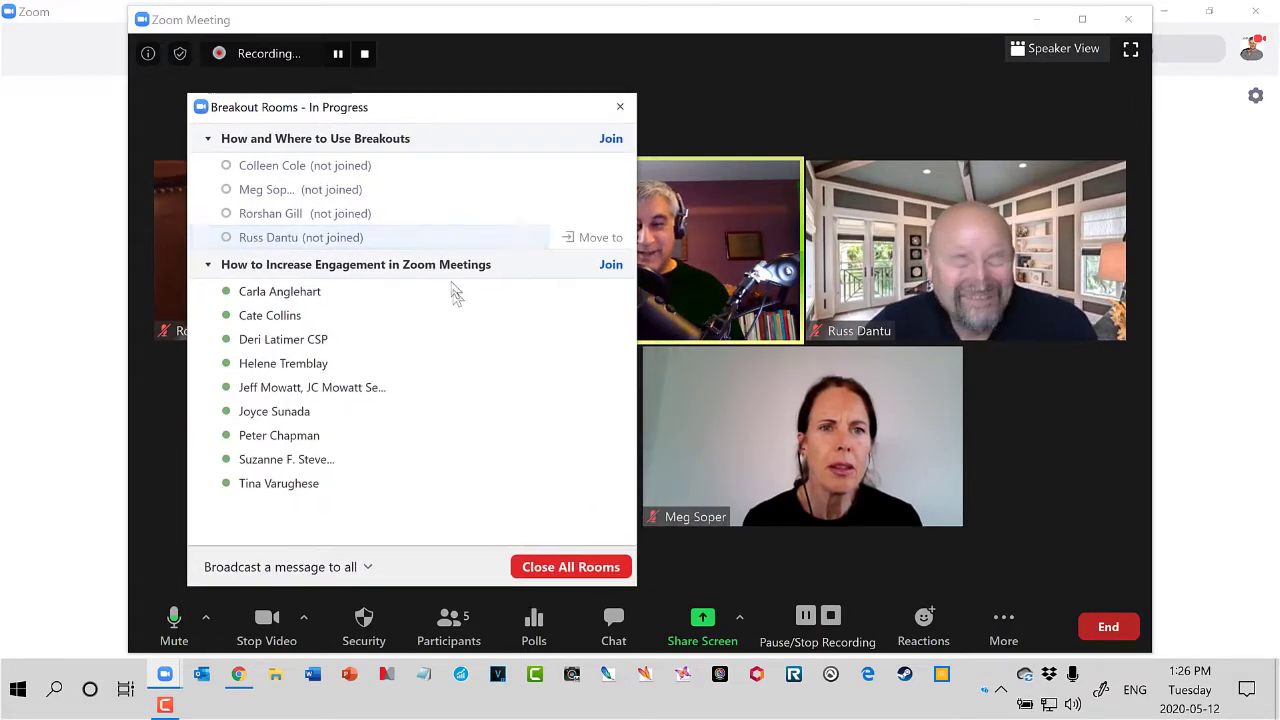
click(566, 576)
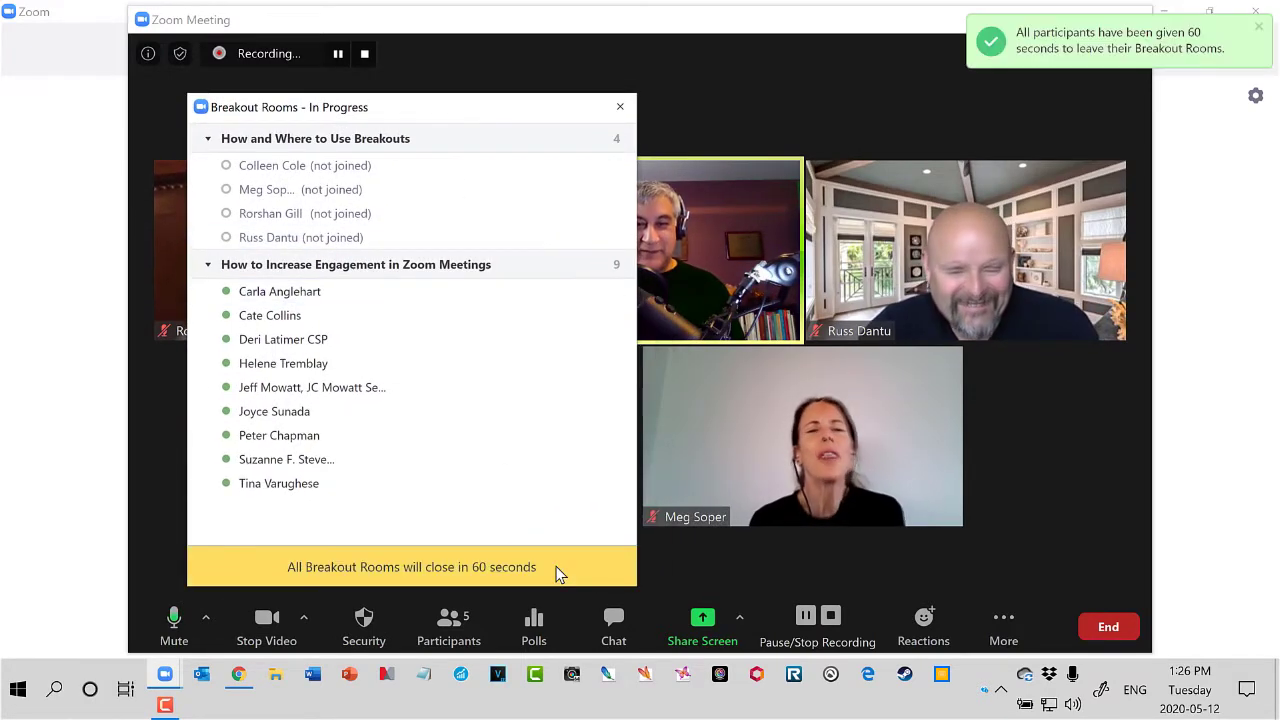